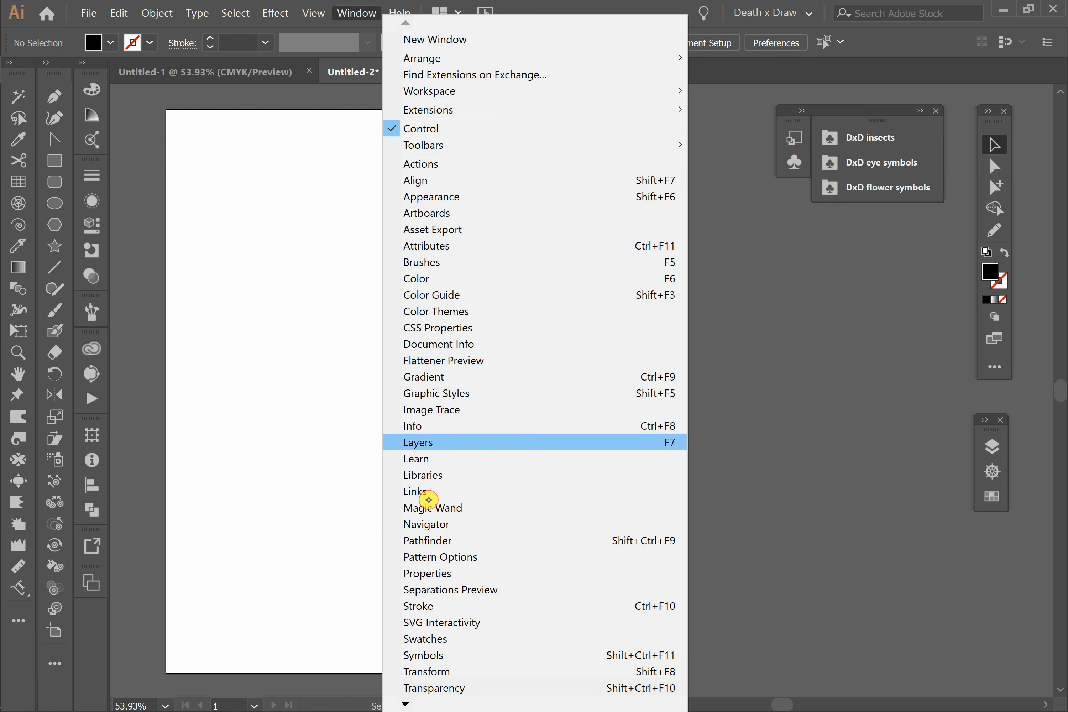
Step: Look through the DxD insects, DxD eye symbols and DxD flower symbols libraries
left_click(356, 13)
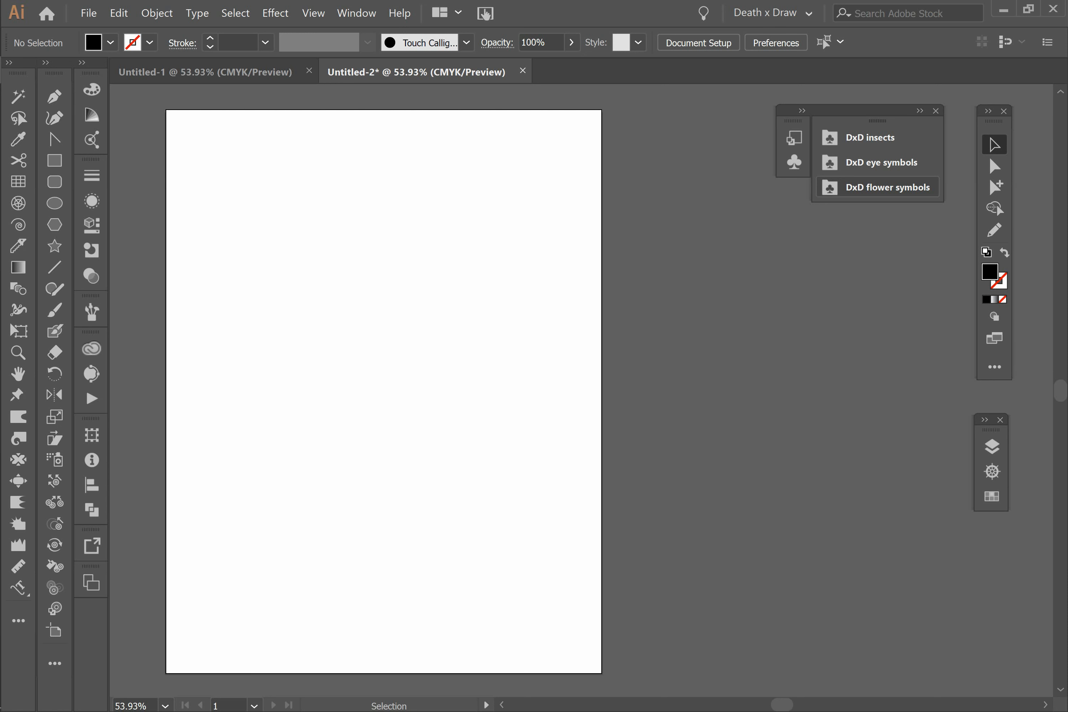
left_click(883, 138)
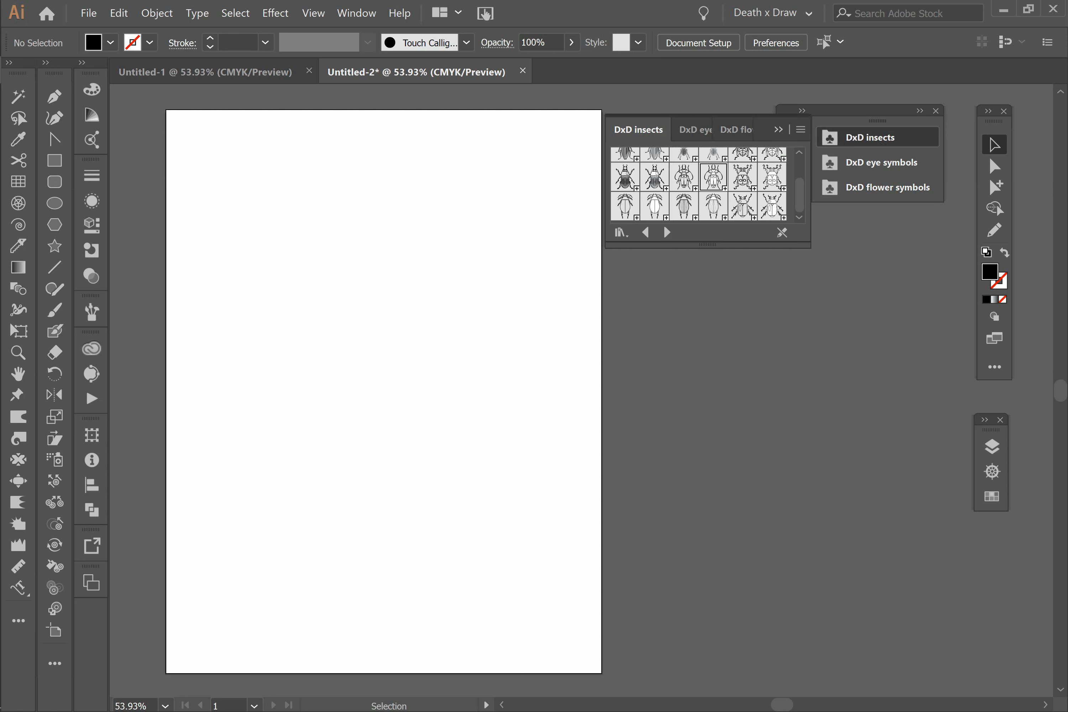
left_click(891, 163)
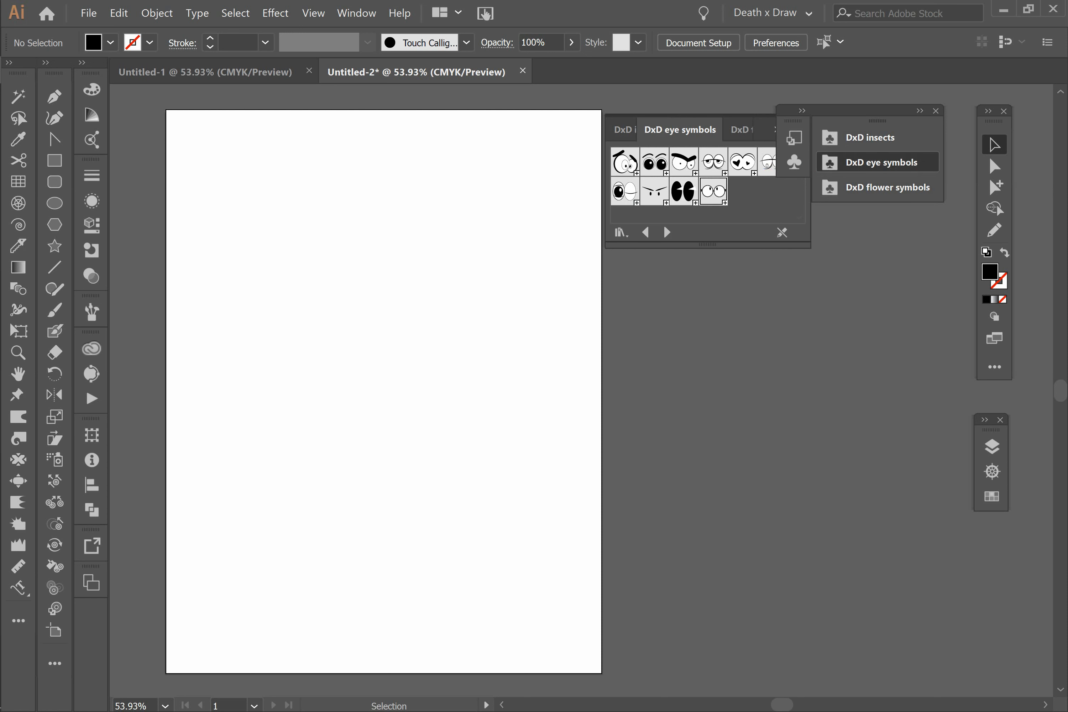
left_click(903, 186)
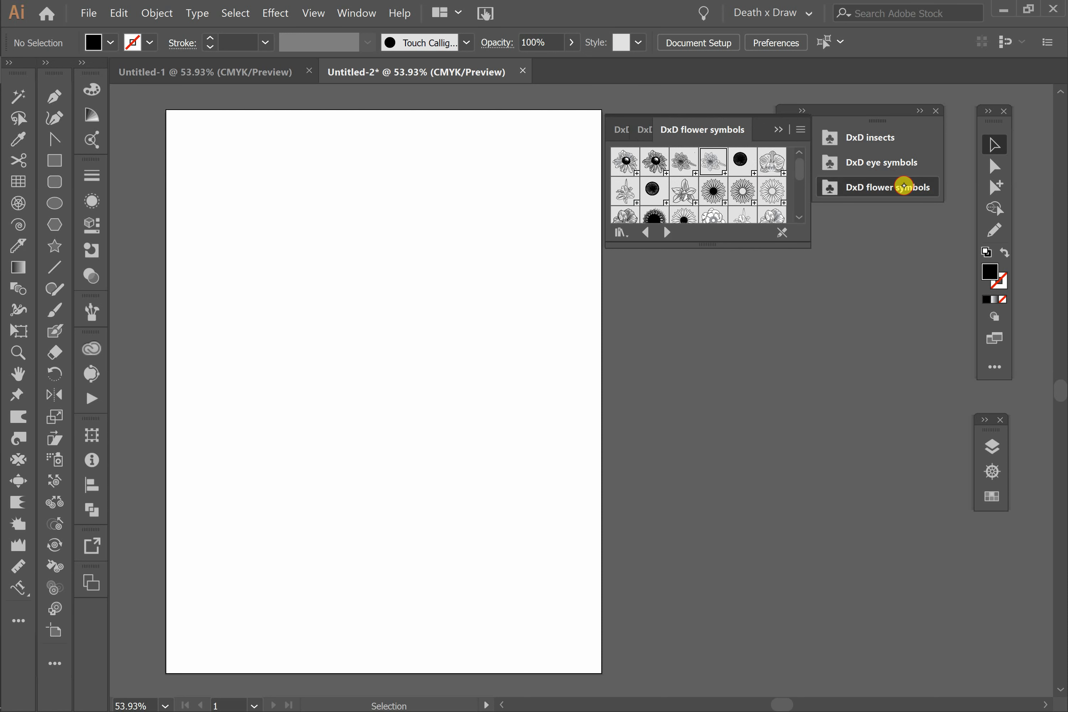
Step: Place daisy symbols and a round many-petalled flower symbol from the DxD flower symbols library on the artboard
left_click(624, 163)
left_click_drag(625, 163, 315, 298)
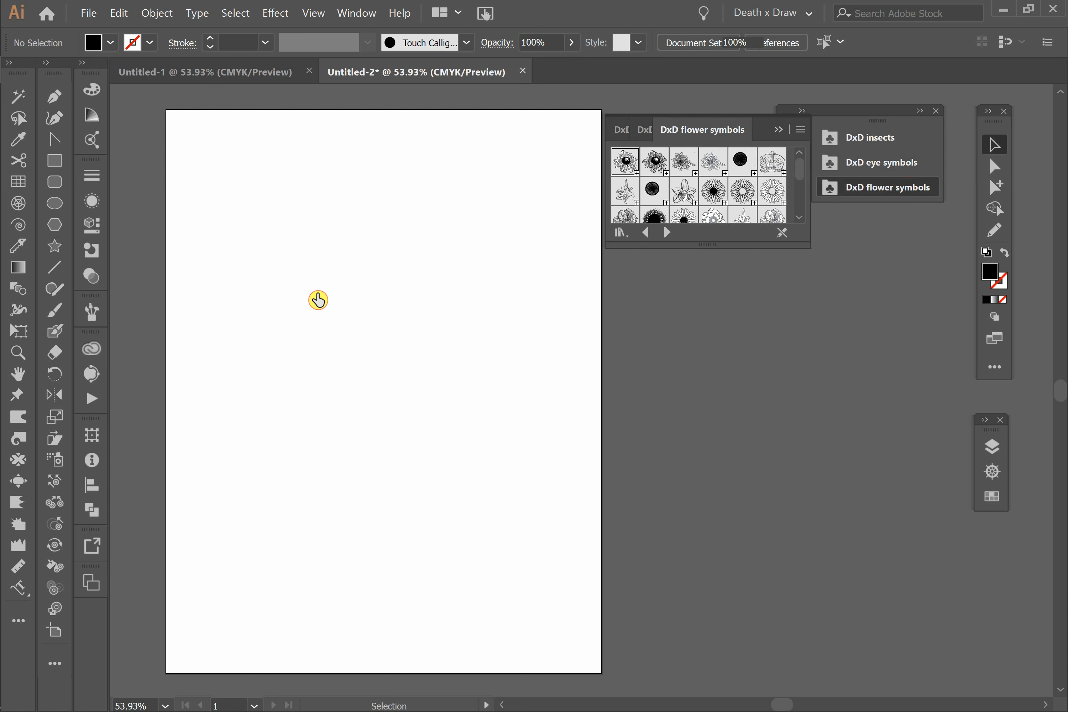
left_click_drag(719, 197, 515, 438)
Step: Place the angry, sleepy and wide raised-brow eyes from the DxD eye symbols library on the artboard
left_click(863, 163)
left_click_drag(684, 161, 527, 388)
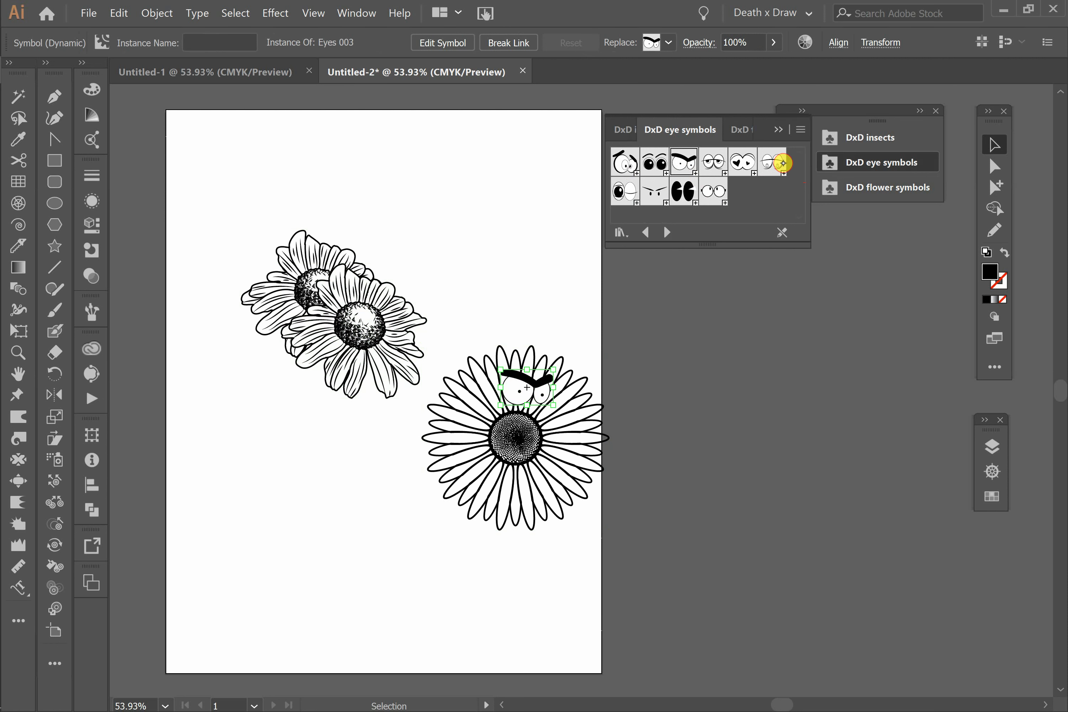
left_click_drag(774, 161, 356, 504)
left_click_drag(630, 170, 436, 218)
Step: Add four beetle instances from the DxD insects library, select all placed symbols, and clear the selection
left_click(870, 138)
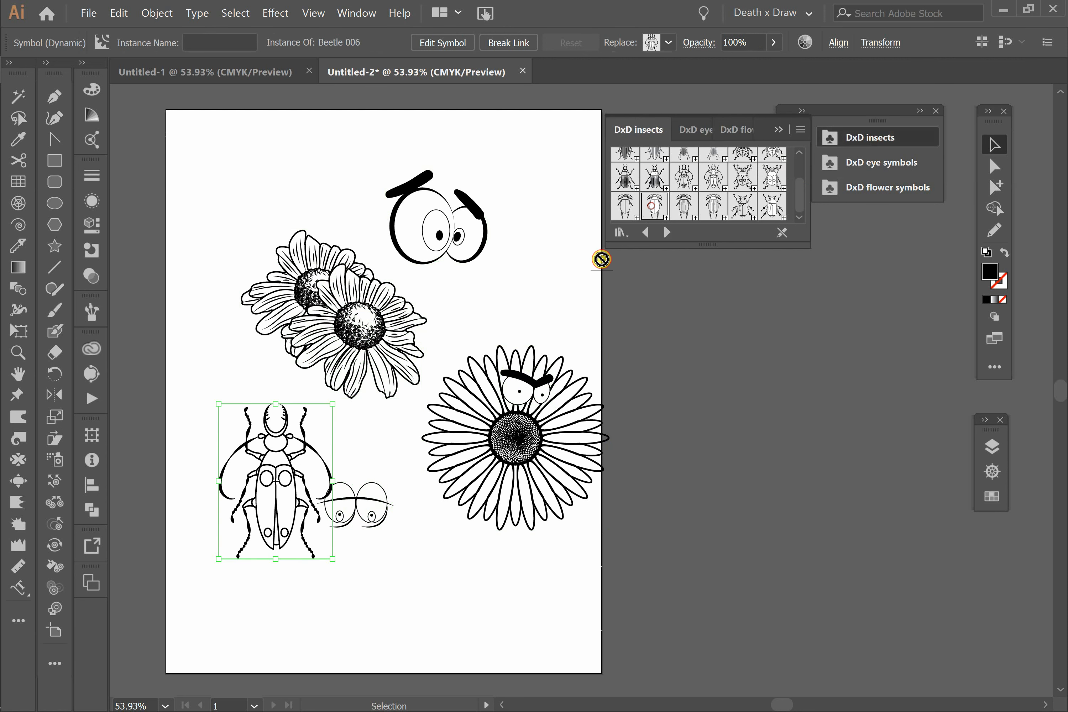
left_click_drag(601, 259, 403, 542)
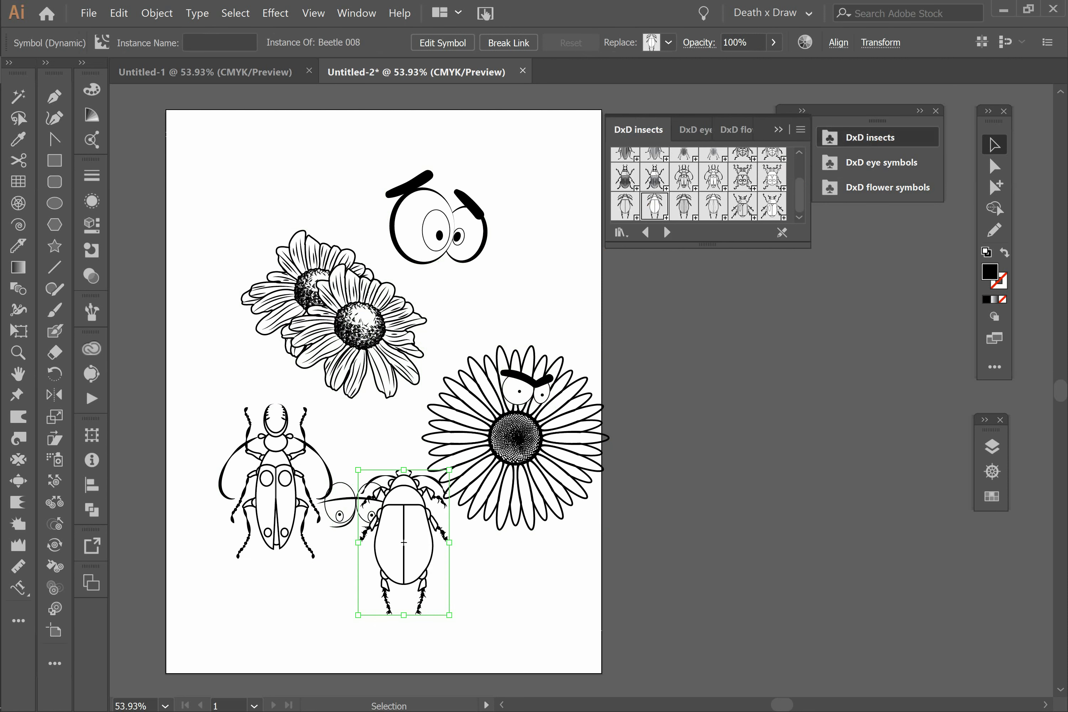
left_click_drag(651, 209, 485, 271)
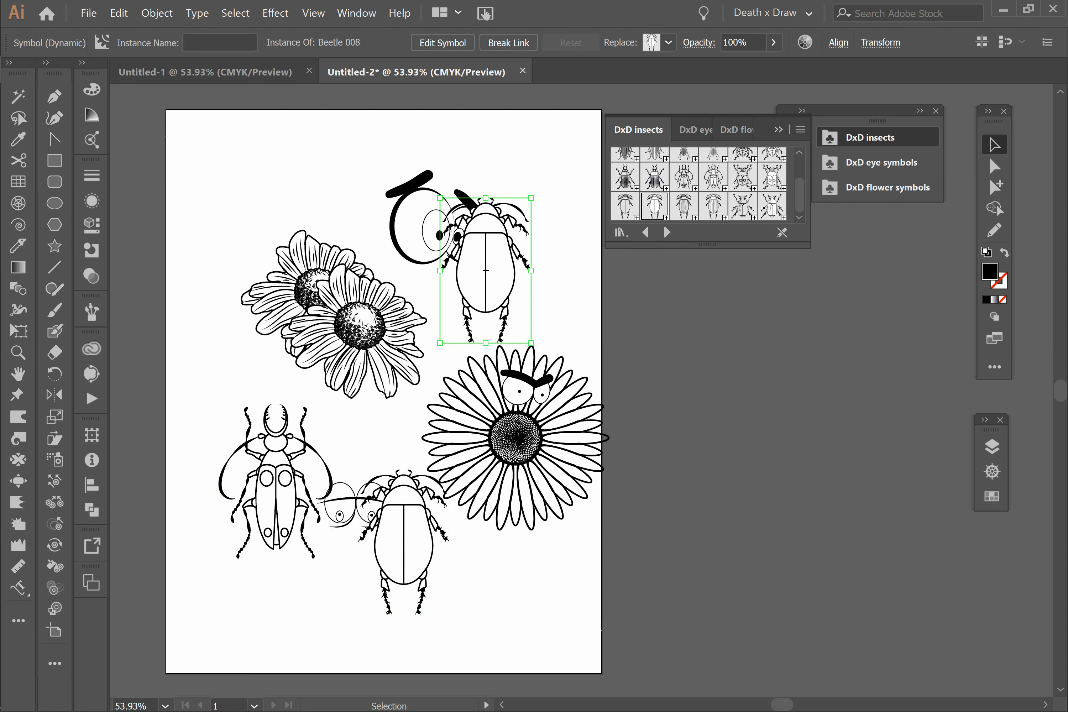
left_click_drag(772, 205, 293, 184)
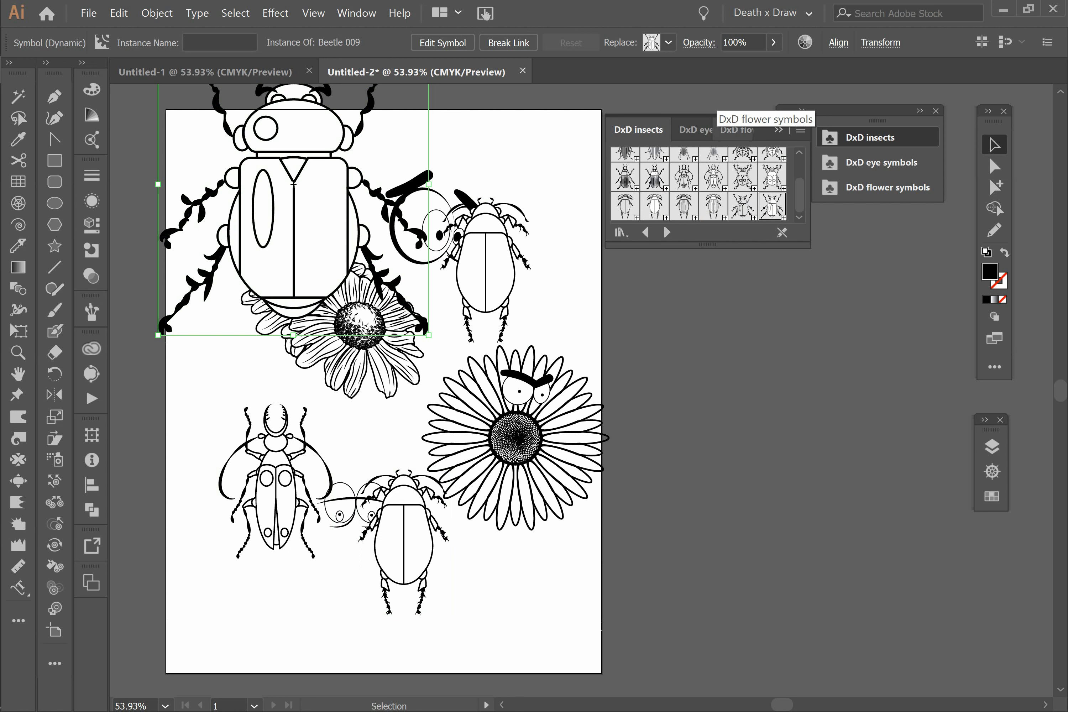
key("ctrl+a")
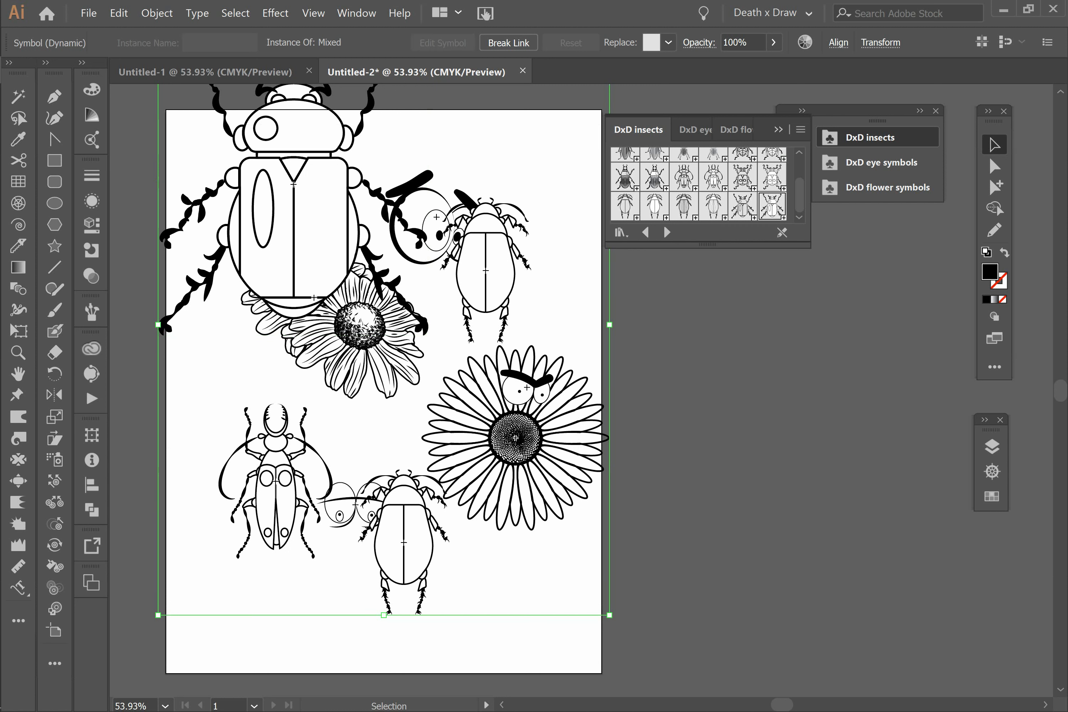
key("ctrl+shift+a")
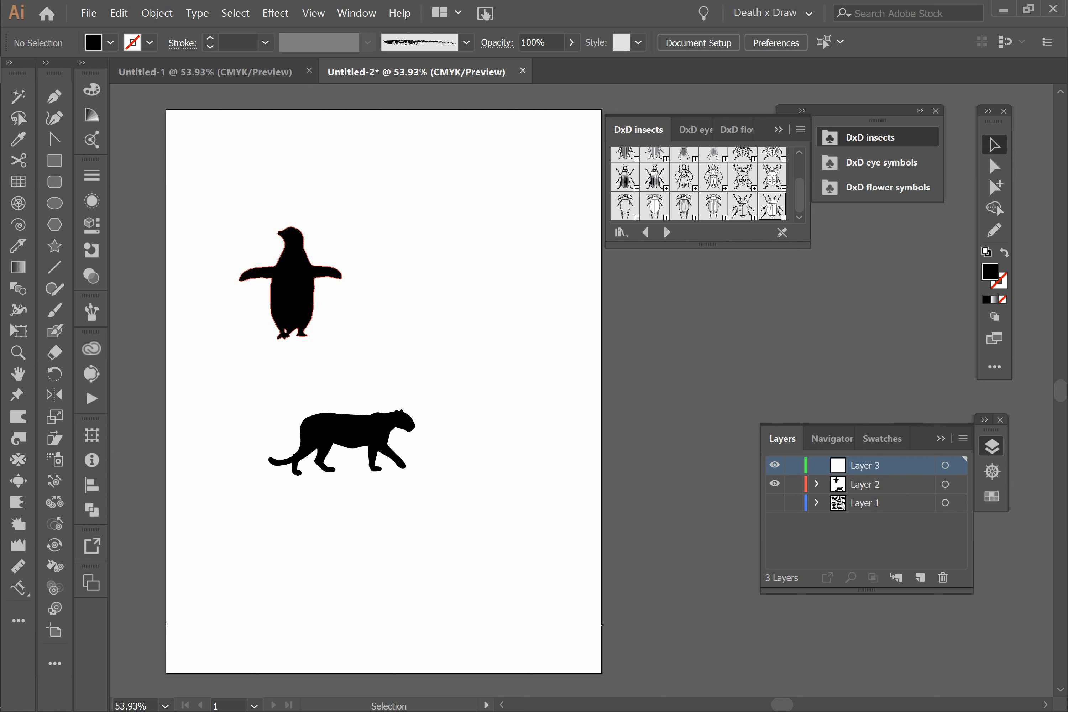
Step: Turn the penguin silhouette into a dynamic symbol named ANIMAL 001 with the Movie Clip export type
left_click_drag(207, 214, 381, 380)
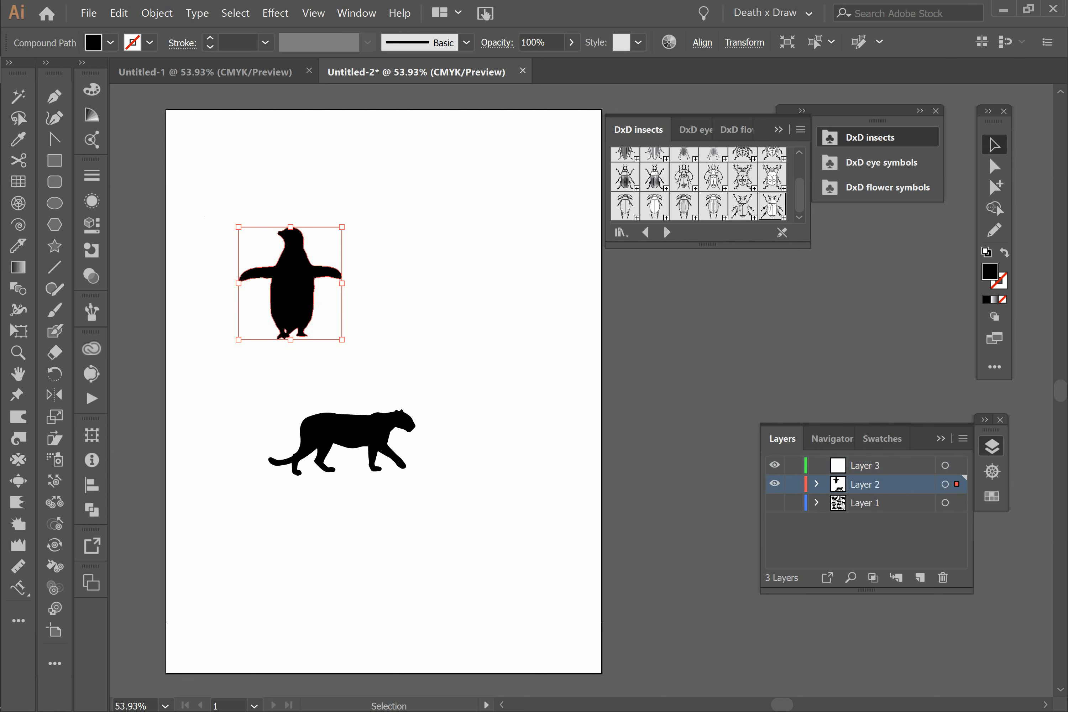
left_click(795, 161)
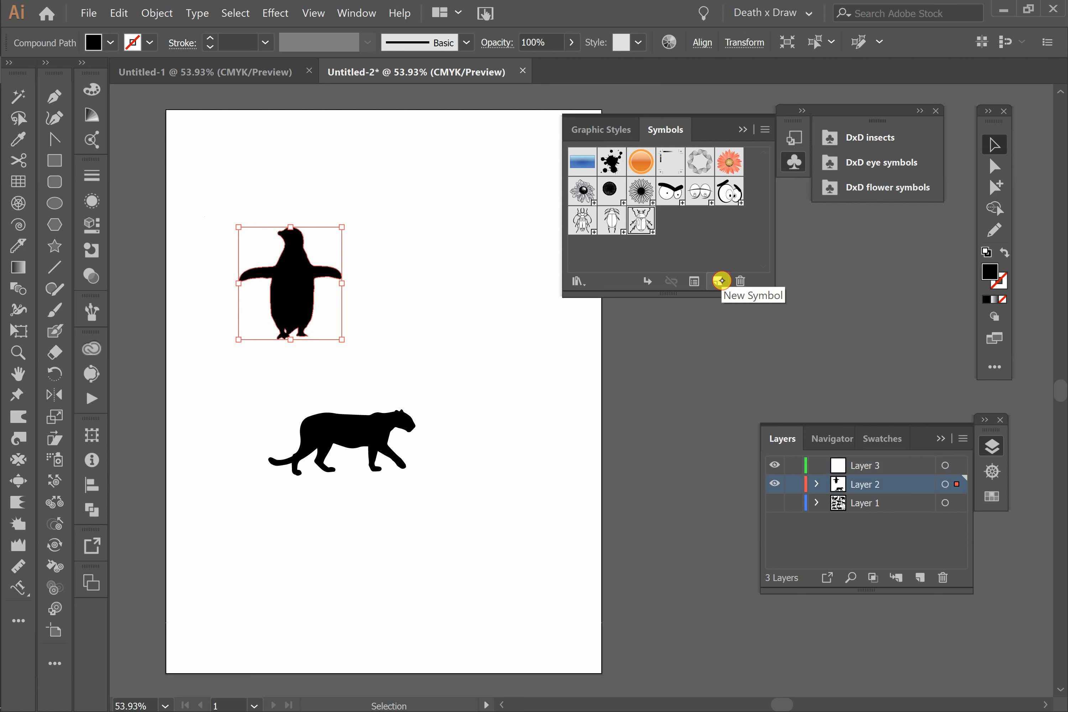
left_click(721, 280)
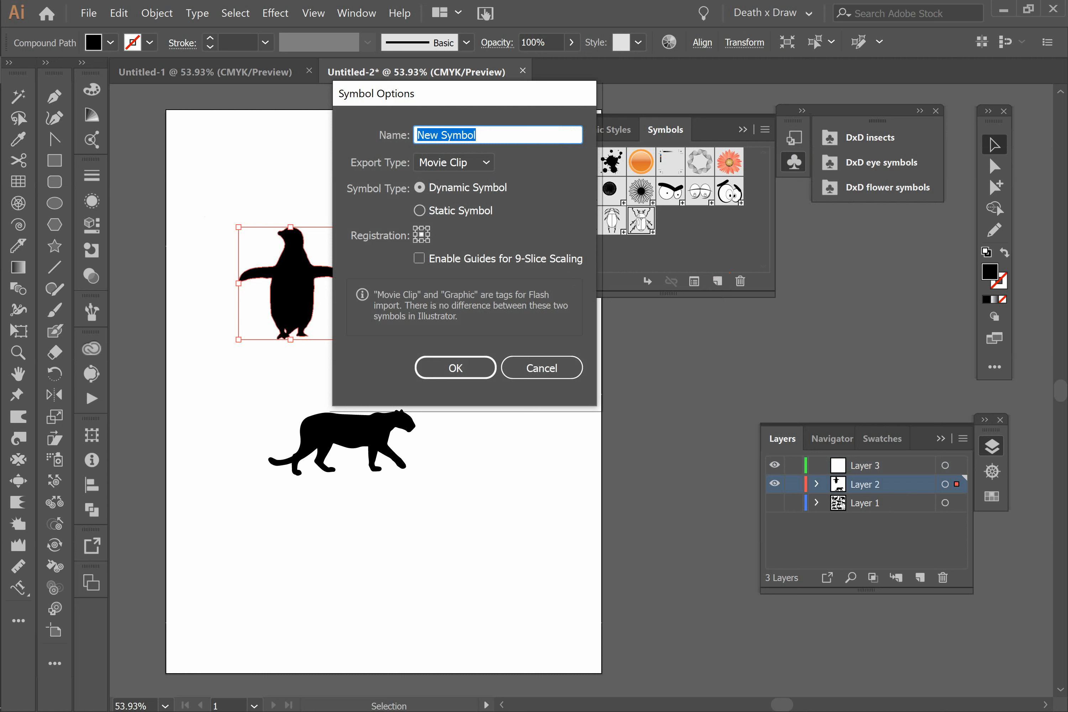
type("A")
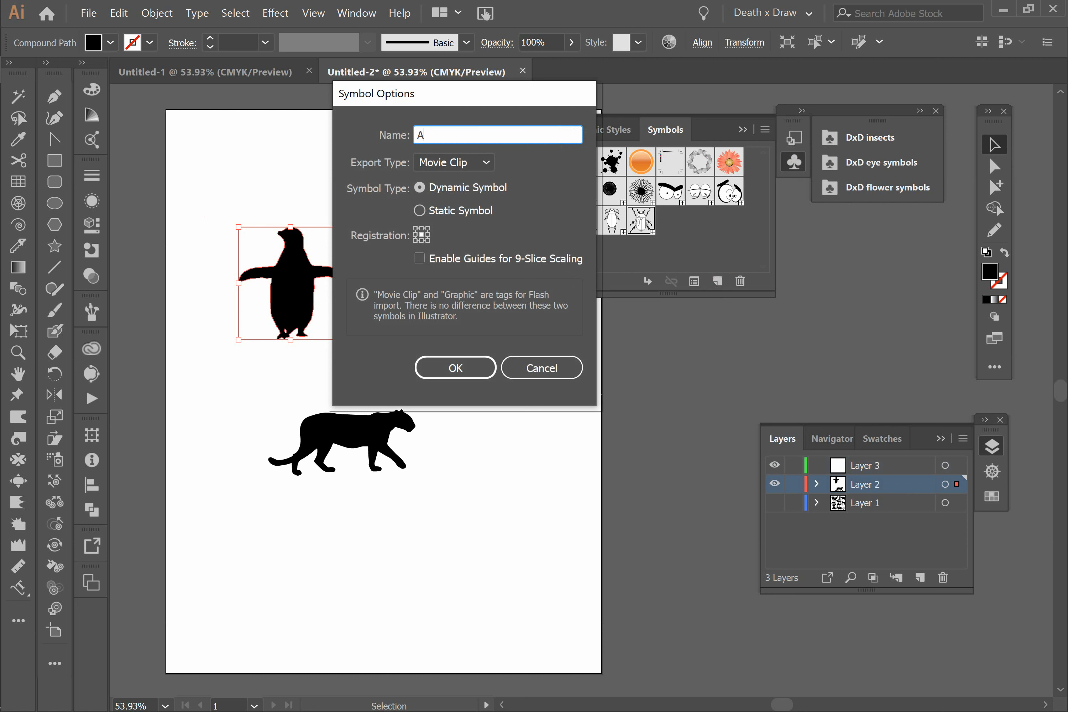
type("NIMAL 001")
left_click(476, 161)
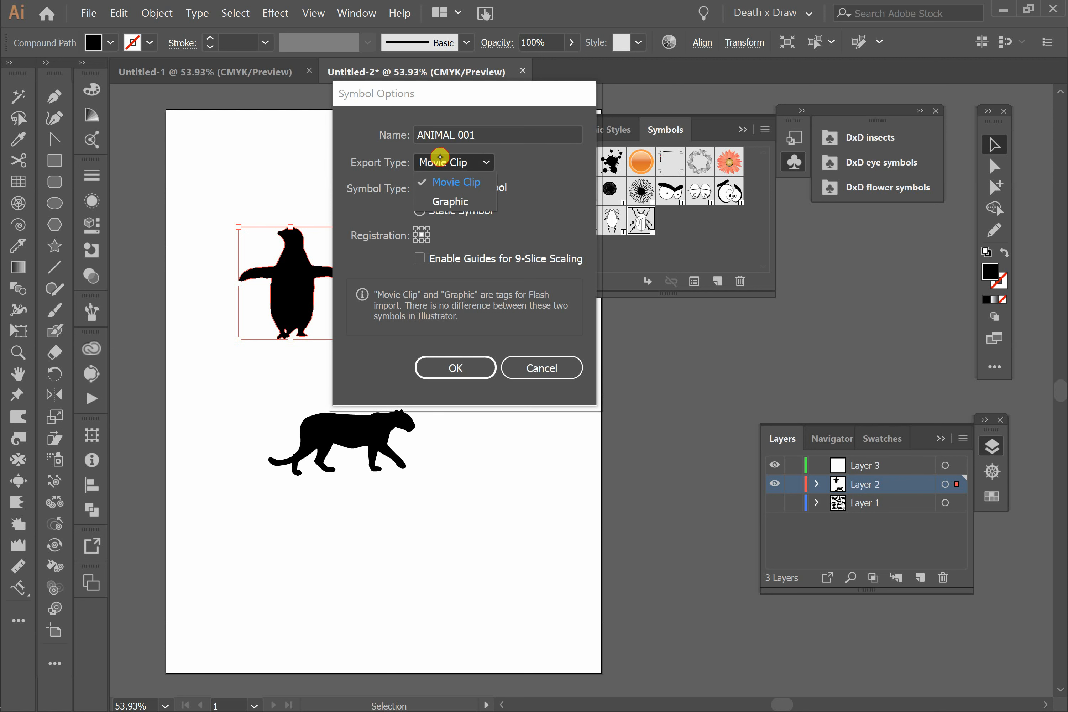
left_click(470, 163)
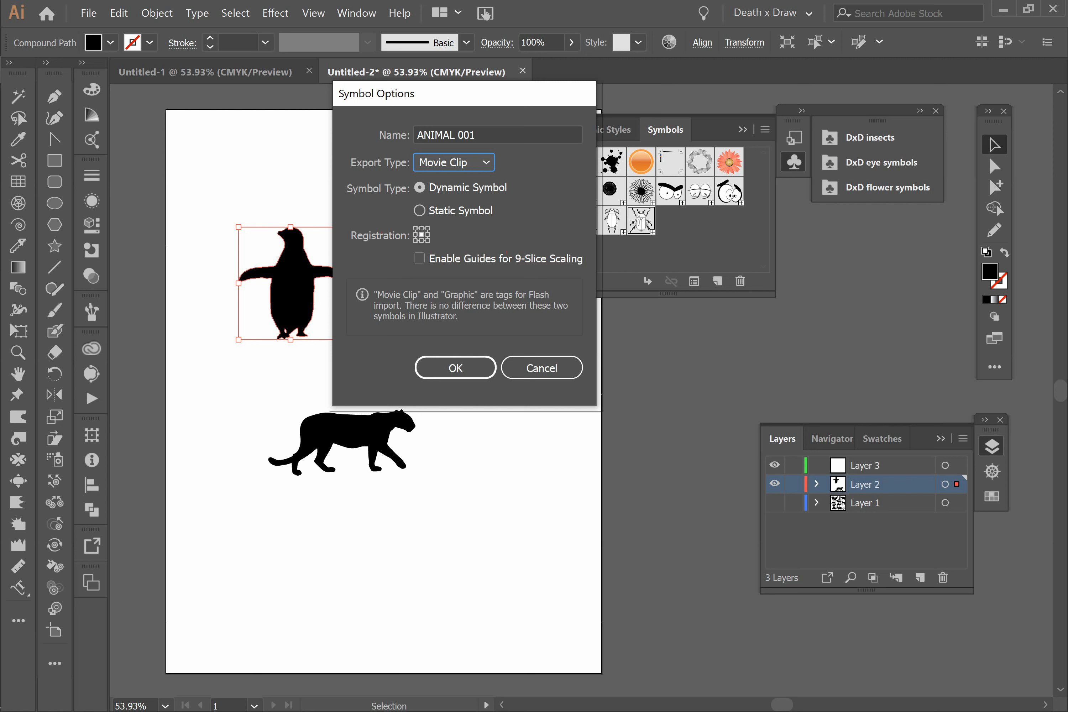
left_click(459, 366)
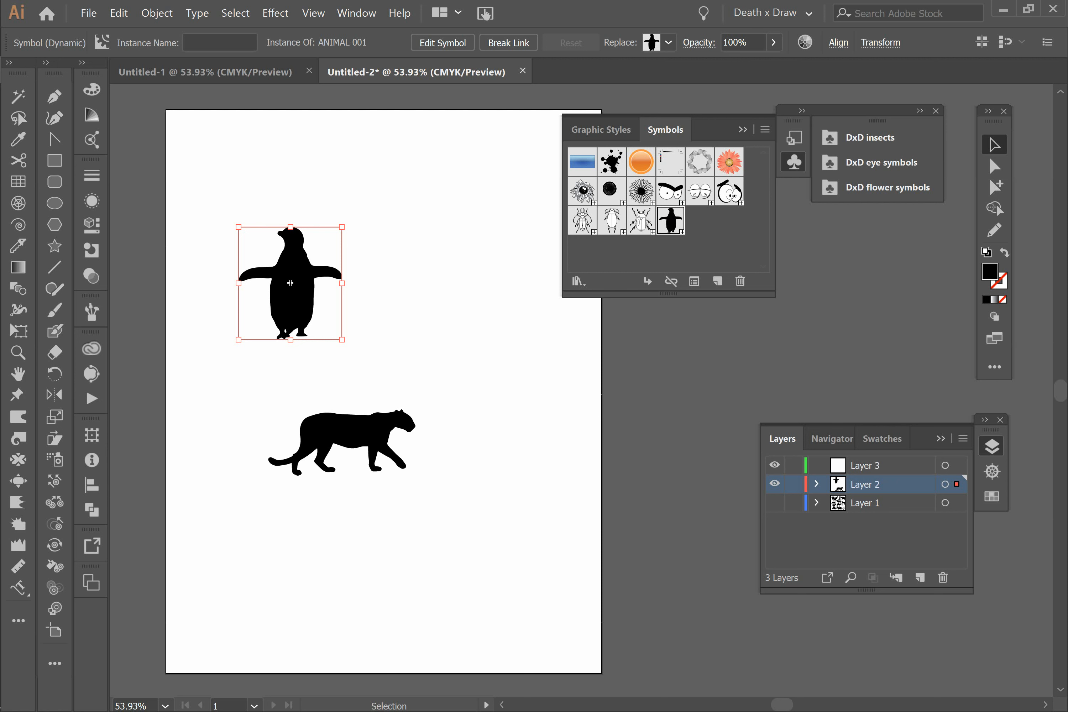
Step: Place four more instances of the penguin symbol around the leopard on the artboard
left_click_drag(673, 219, 385, 180)
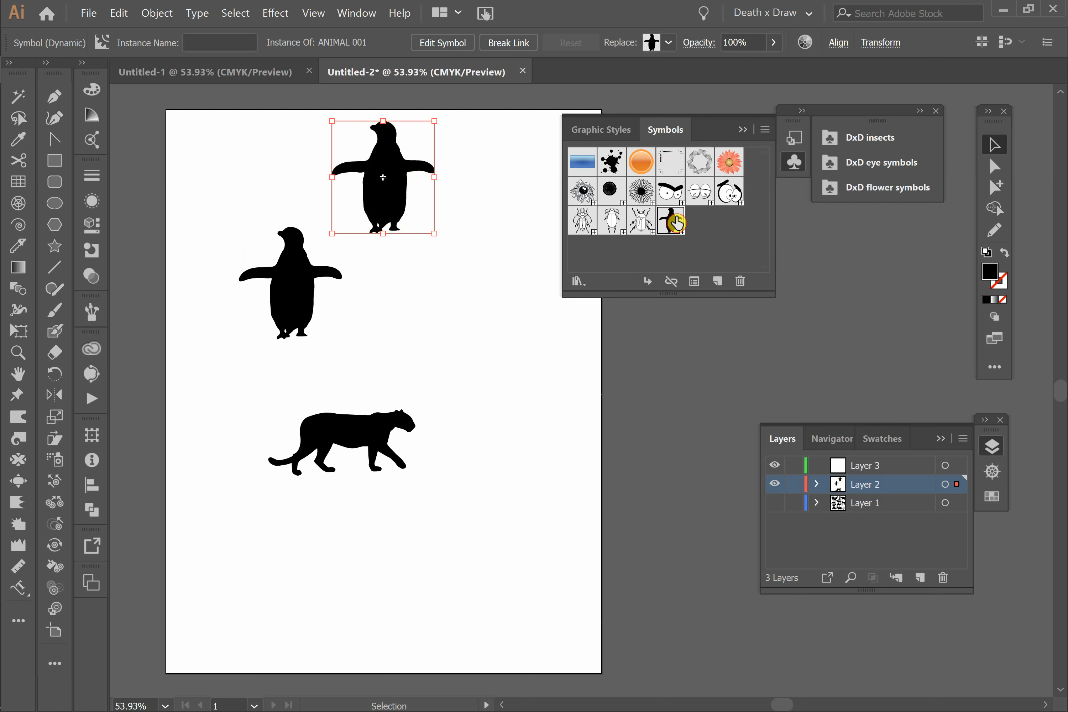
left_click_drag(674, 219, 469, 445)
left_click_drag(674, 219, 302, 613)
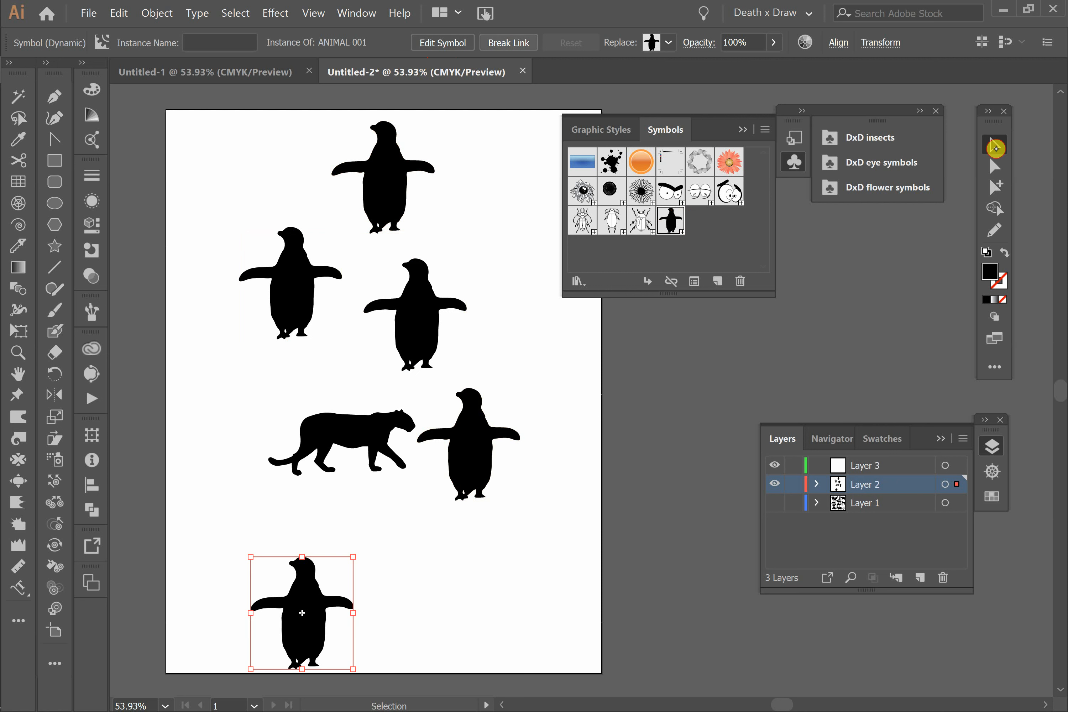
Step: Move the lowest penguin instance up to just below the leopard and break its link to the symbol
left_click_drag(303, 616, 282, 556)
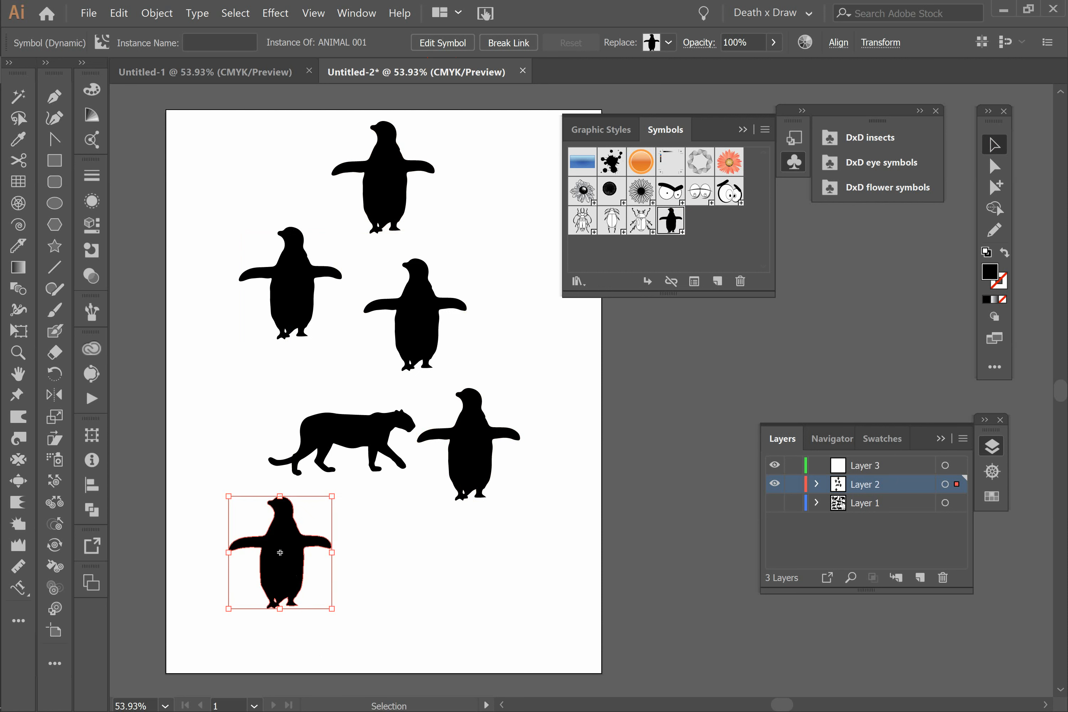
left_click(508, 42)
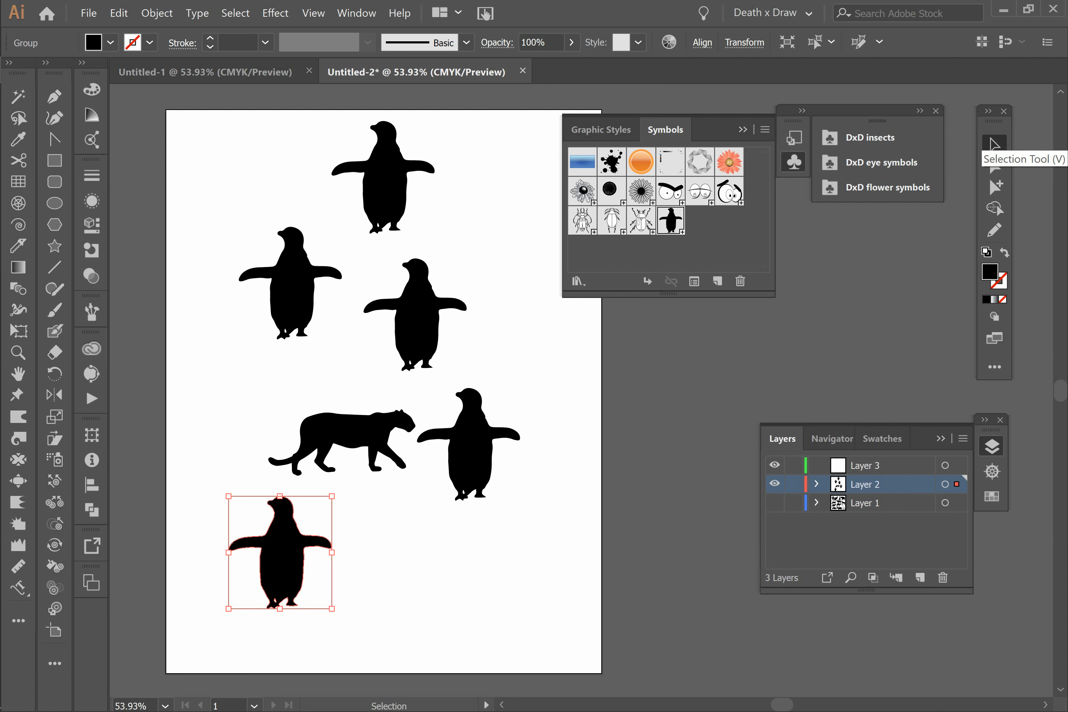
Step: Edit the ANIMAL 001 symbol definition from the topmost penguin and move its artwork down beside the unlinked penguin
left_click(383, 178)
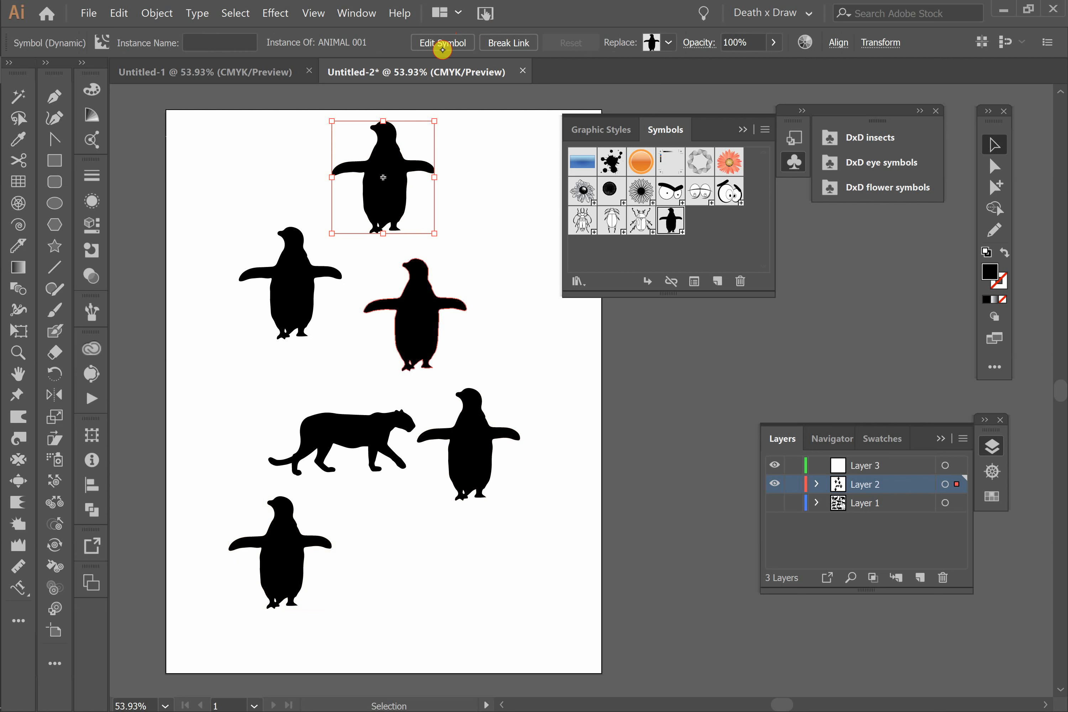
left_click(440, 44)
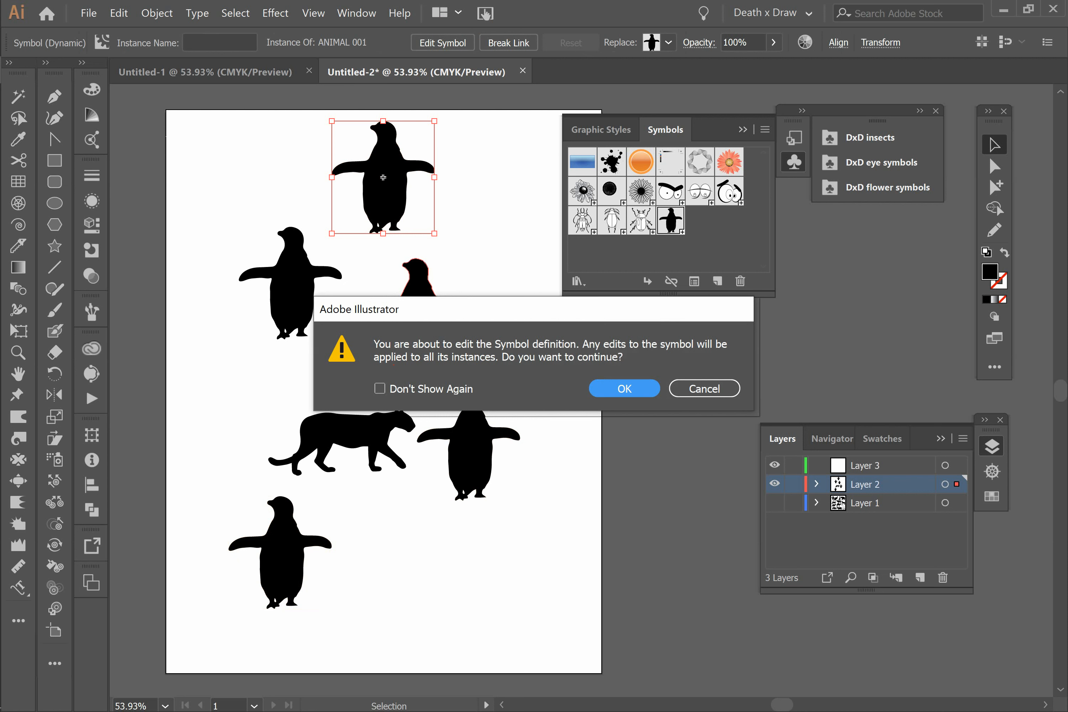
left_click(626, 388)
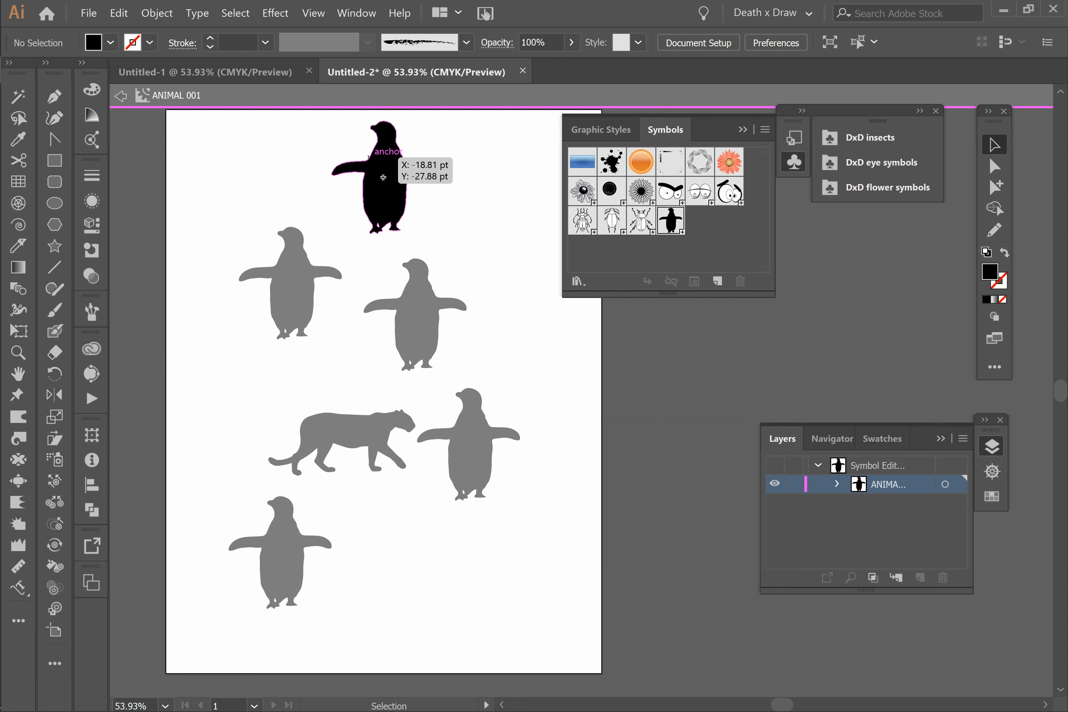
left_click_drag(379, 177, 417, 560)
Step: Stretch the symbol penguin's neck by moving its head anchor points straight up, and exit symbol editing
left_click(994, 166)
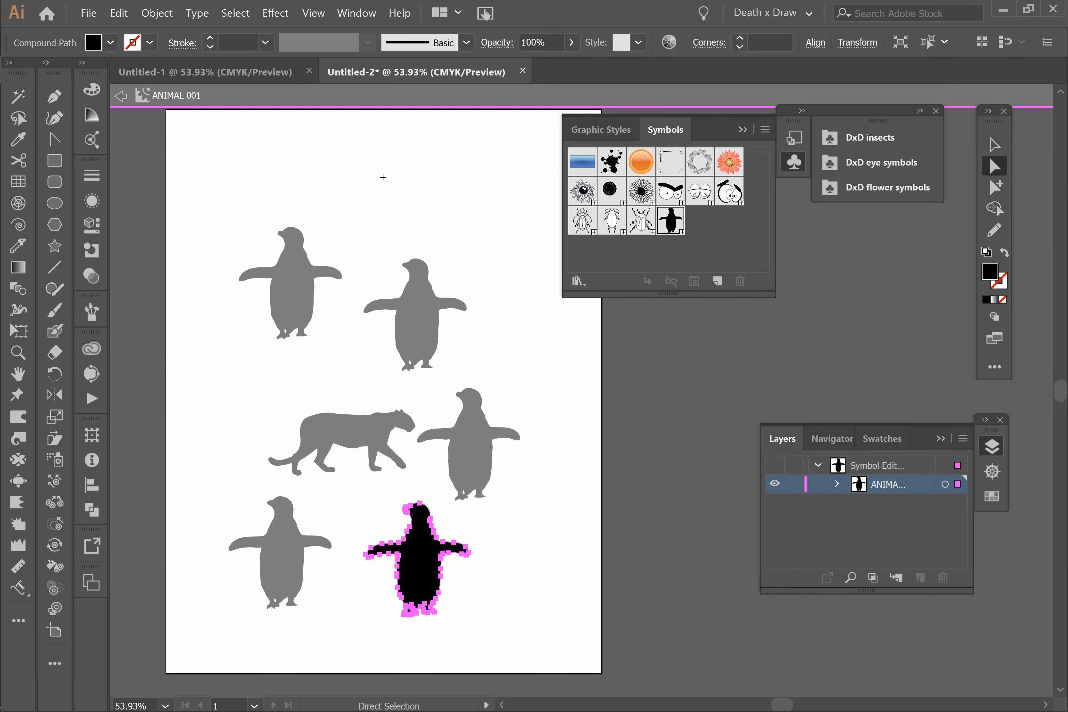
left_click_drag(392, 489, 444, 538)
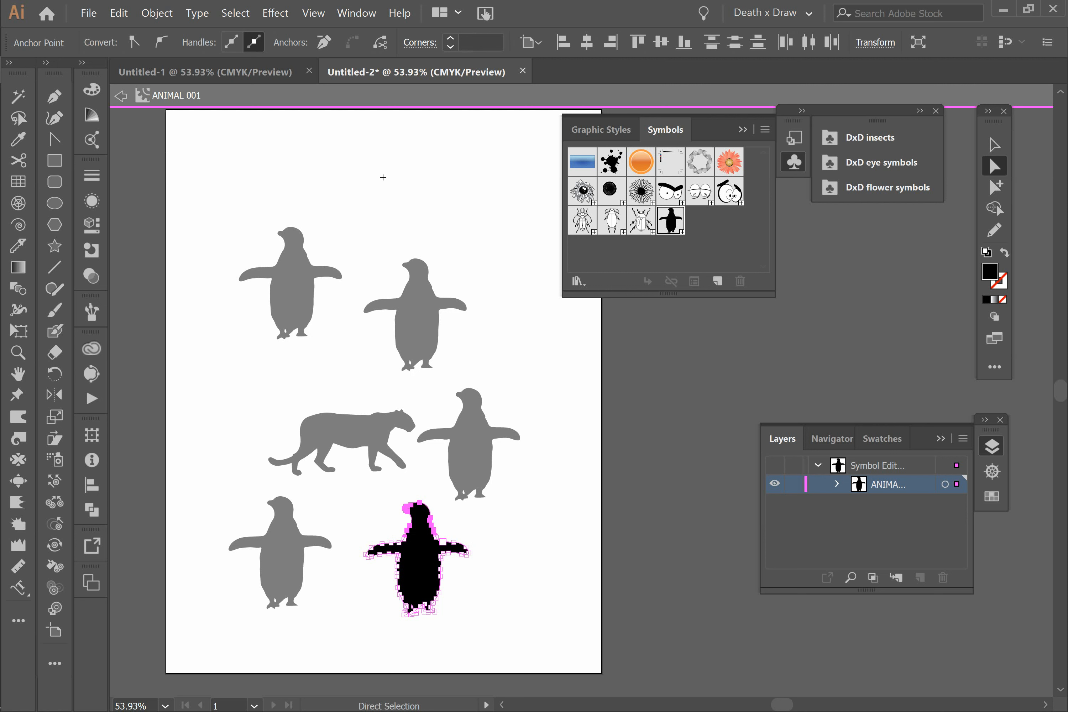
key("Up")
key("Up")
key("Up")
key("Up")
key("Up")
key("Up")
key("Up")
key("Up")
key("Up")
key("Up")
key("Up")
key("Up")
key("Up")
key("Up")
key("Up")
key("Up")
key("Up")
key("Up")
key("Up")
key("Up")
key("Up")
key("Up")
key("Up")
key("Up")
key("Up")
key("Up")
key("Up")
key("Up")
key("Up")
key("Up")
key("Up")
key("Up")
key("Up")
key("Up")
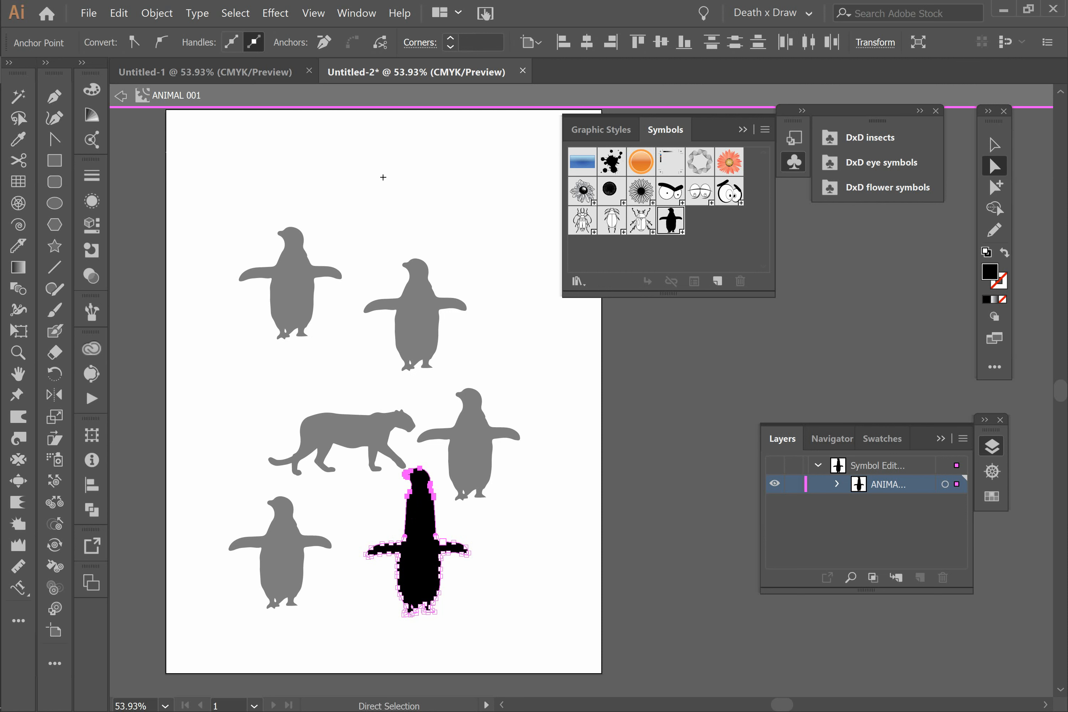
key("Up")
key("Up")
key("Up")
key("Up")
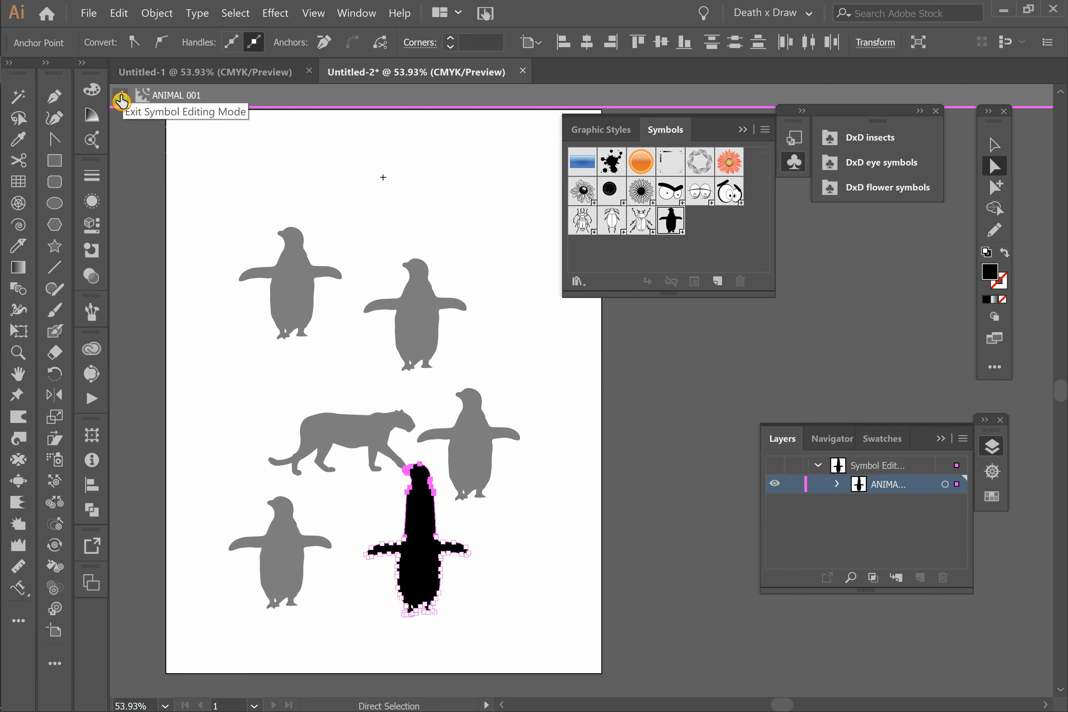
left_click(121, 96)
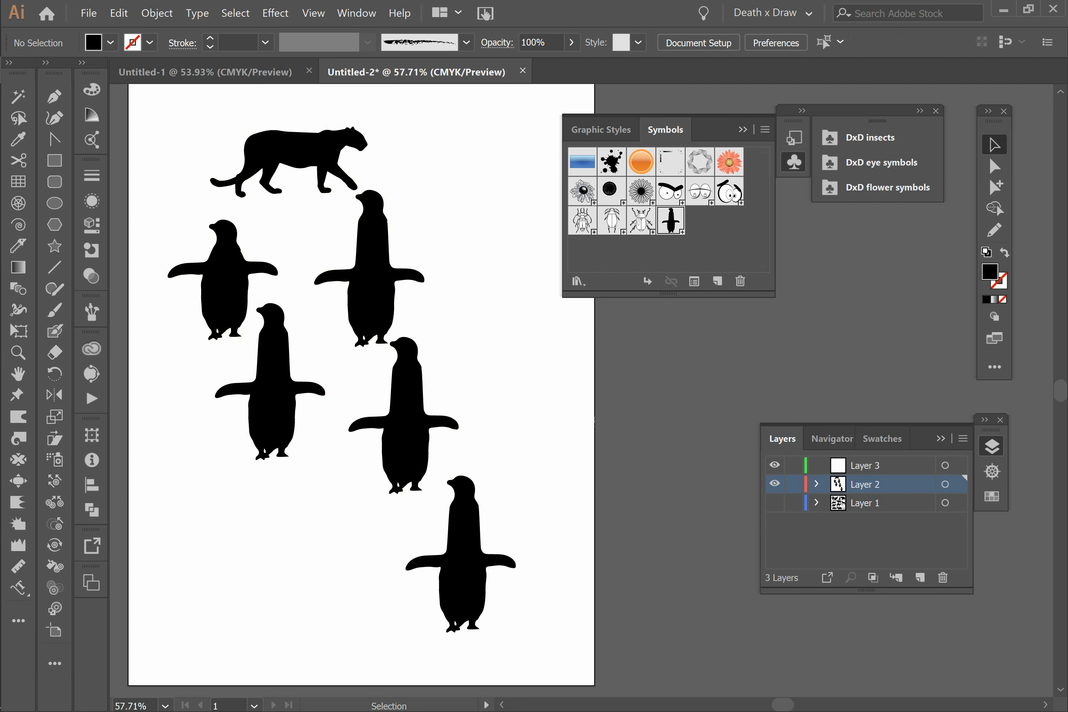
Step: Move the unlinked penguin to the lower-left corner of the artboard and select a linked instance for comparison
left_click(229, 277)
left_click_drag(224, 278, 204, 562)
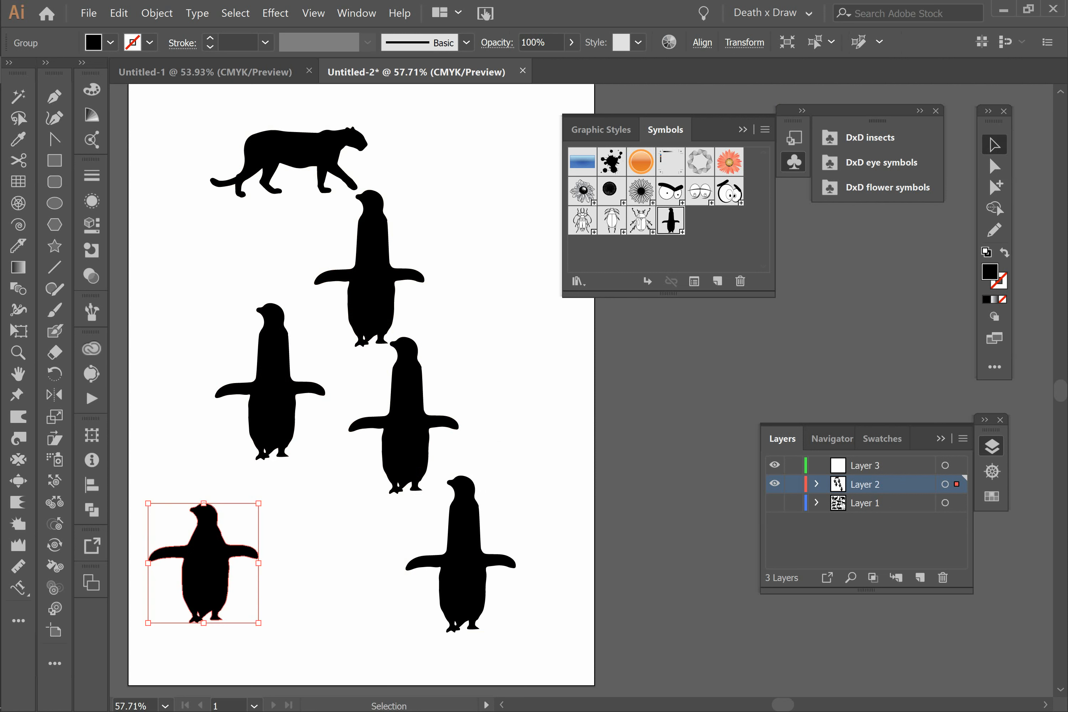
left_click(204, 560)
left_click(215, 555)
left_click(405, 432)
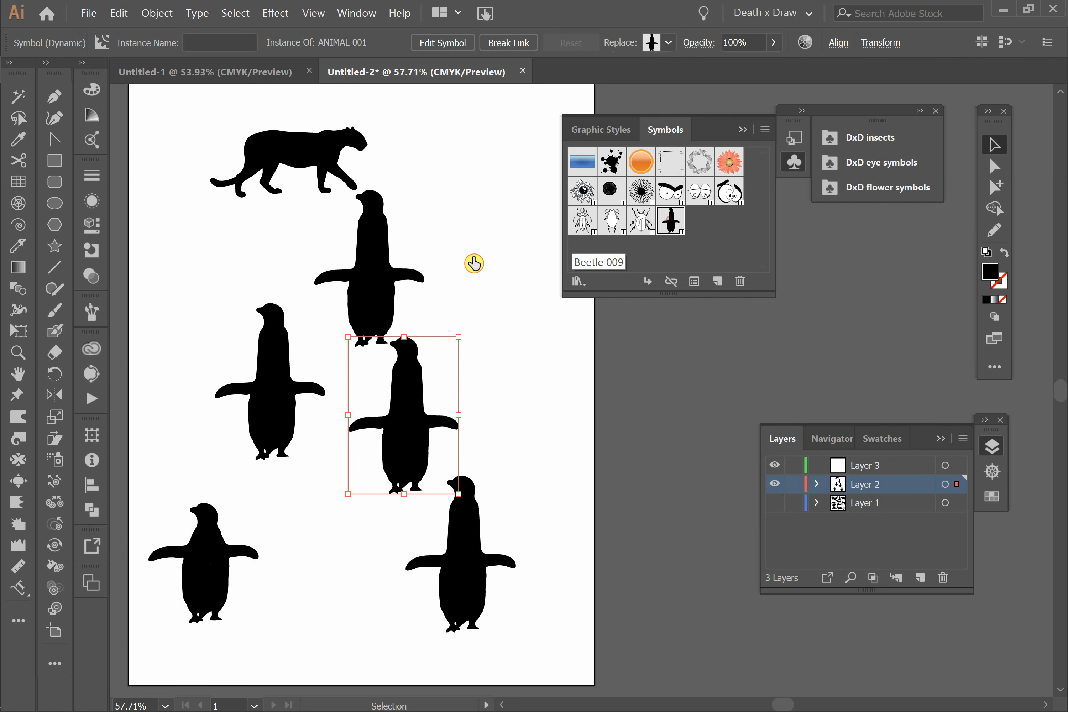
Step: Place three more instances of the long-necked penguin symbol on the artboard
left_click_drag(474, 263, 474, 263)
left_click_drag(671, 220, 515, 455)
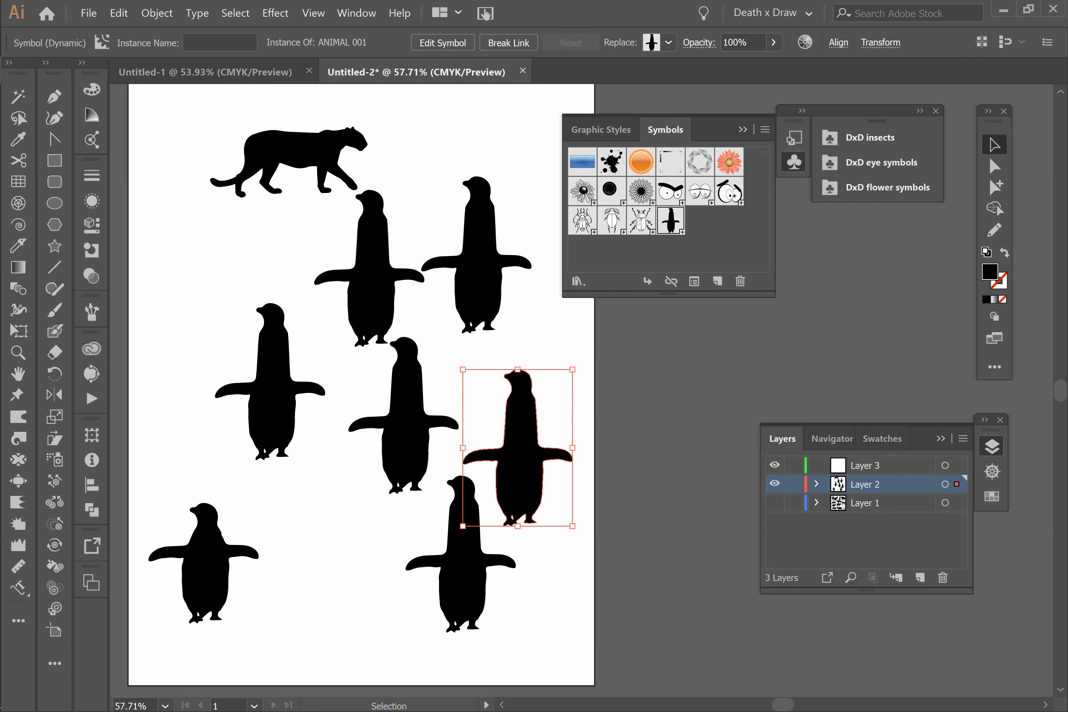
left_click_drag(671, 223, 215, 286)
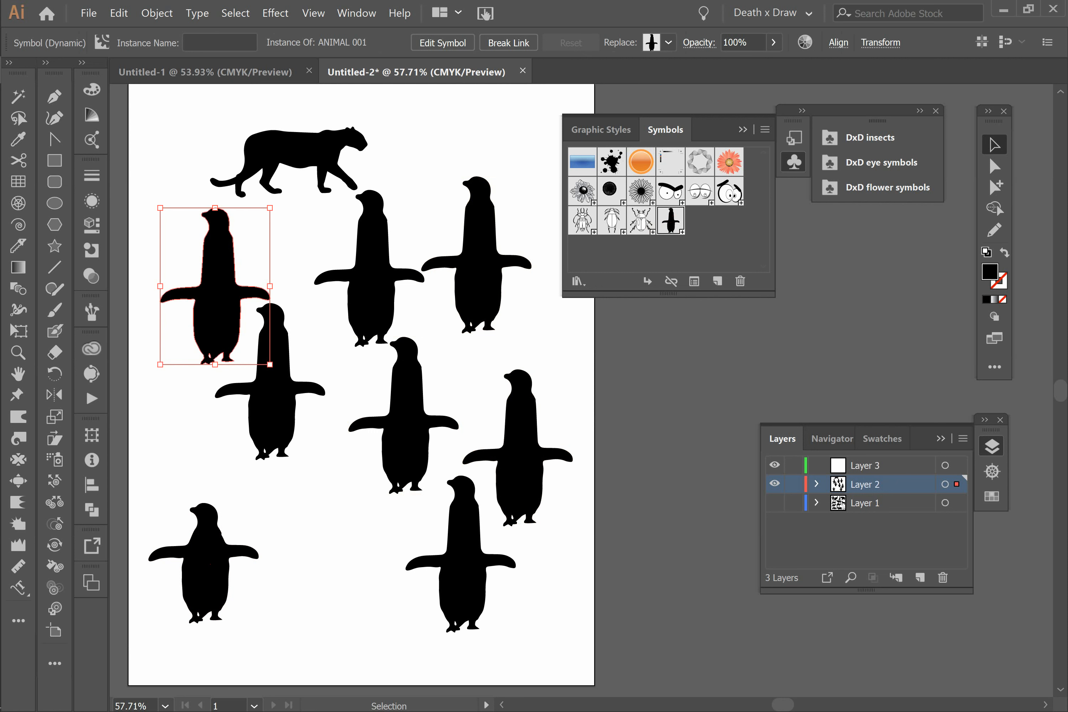
Step: Undo the added instances, the unlinked penguin's move and the neck stretch, going back into symbol editing
key("a")
key("ctrl+z")
key("ctrl+z")
key("ctrl+z")
key("ctrl+z")
key("ctrl+z")
key("ctrl+z")
key("ctrl+z")
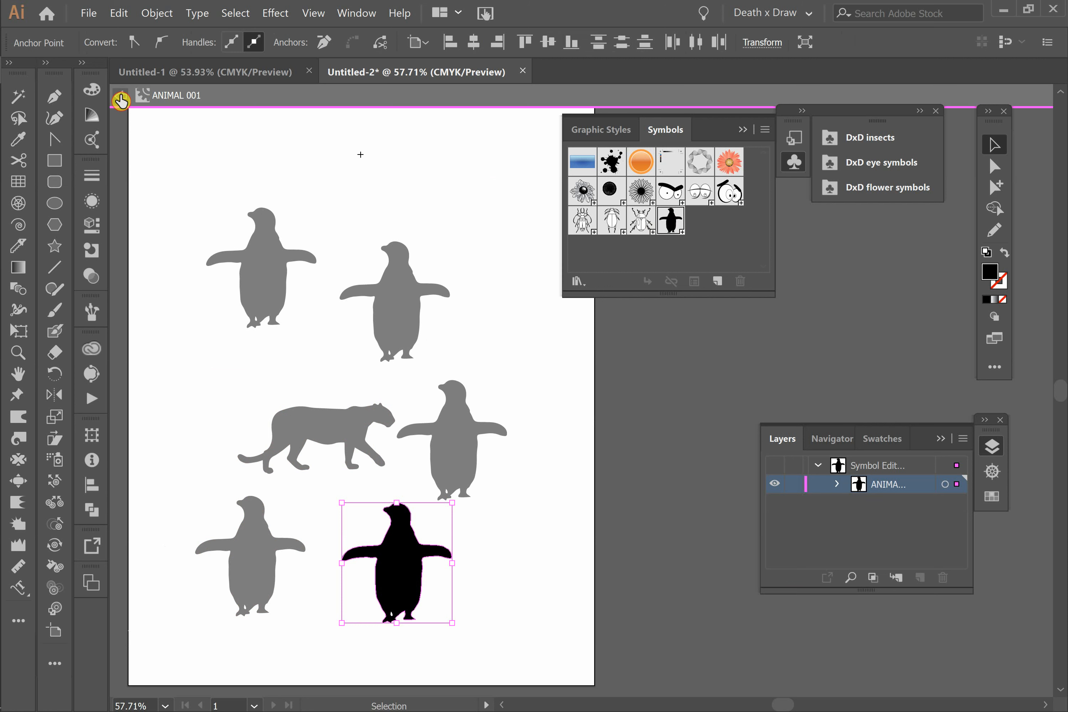
Step: Exit symbol editing and delete every symbol except the penguin from the document's symbols
key("Escape")
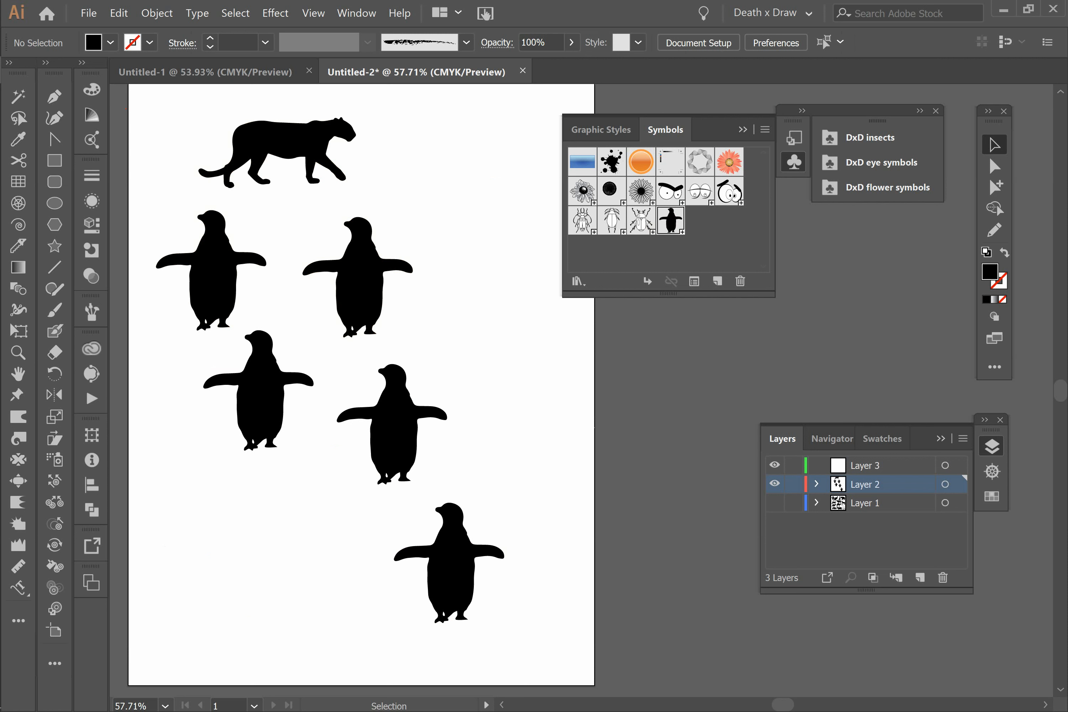
left_click(588, 162)
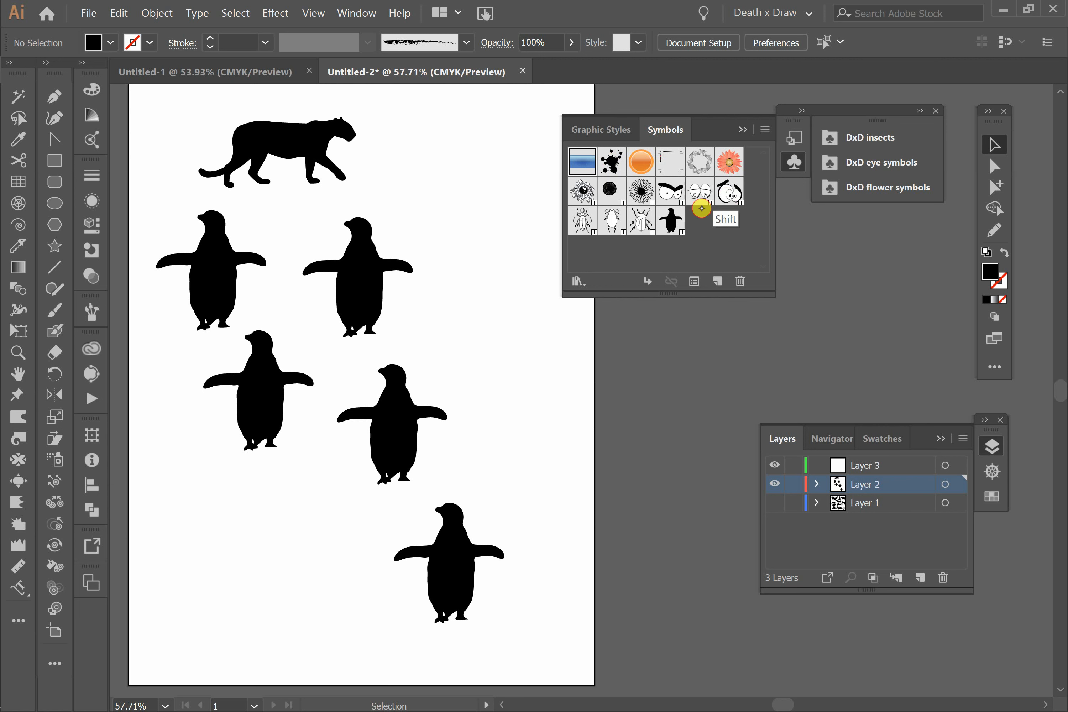
left_click(644, 226, "shift")
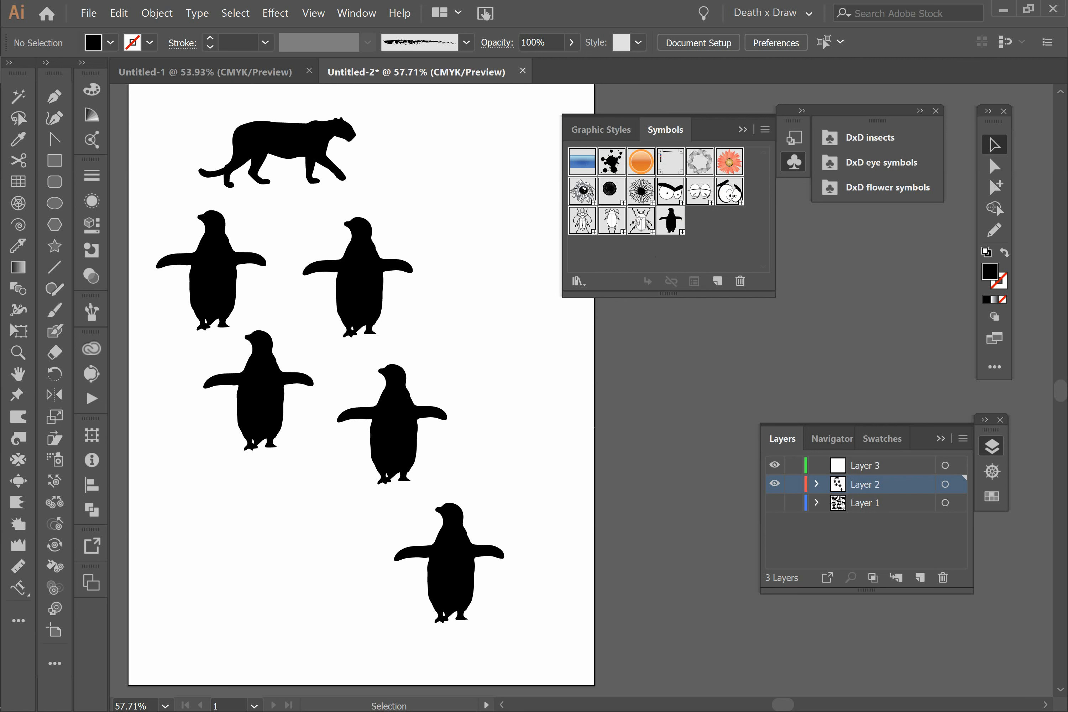
left_click(584, 168)
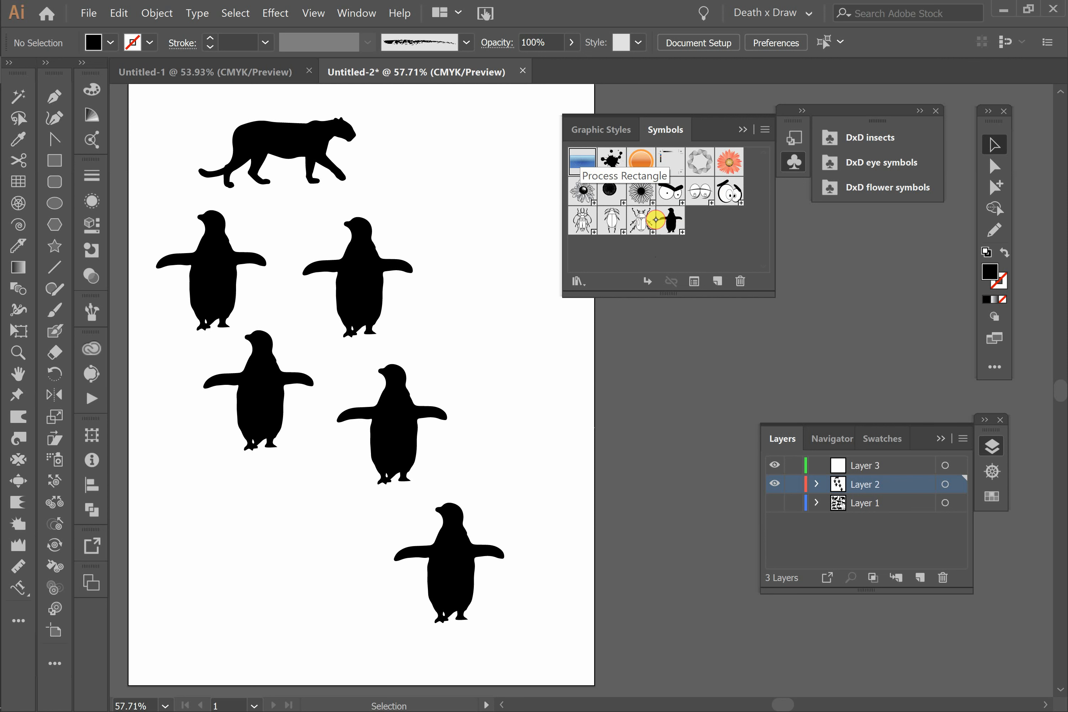
left_click(643, 227, "shift")
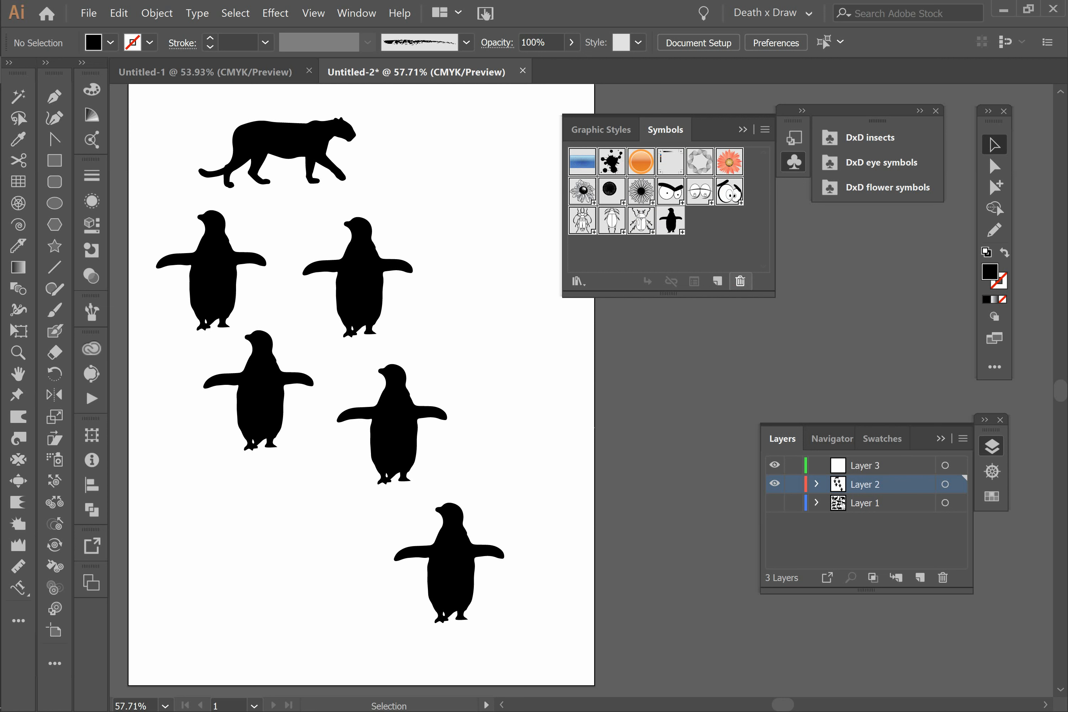
left_click(740, 282)
left_click(518, 385)
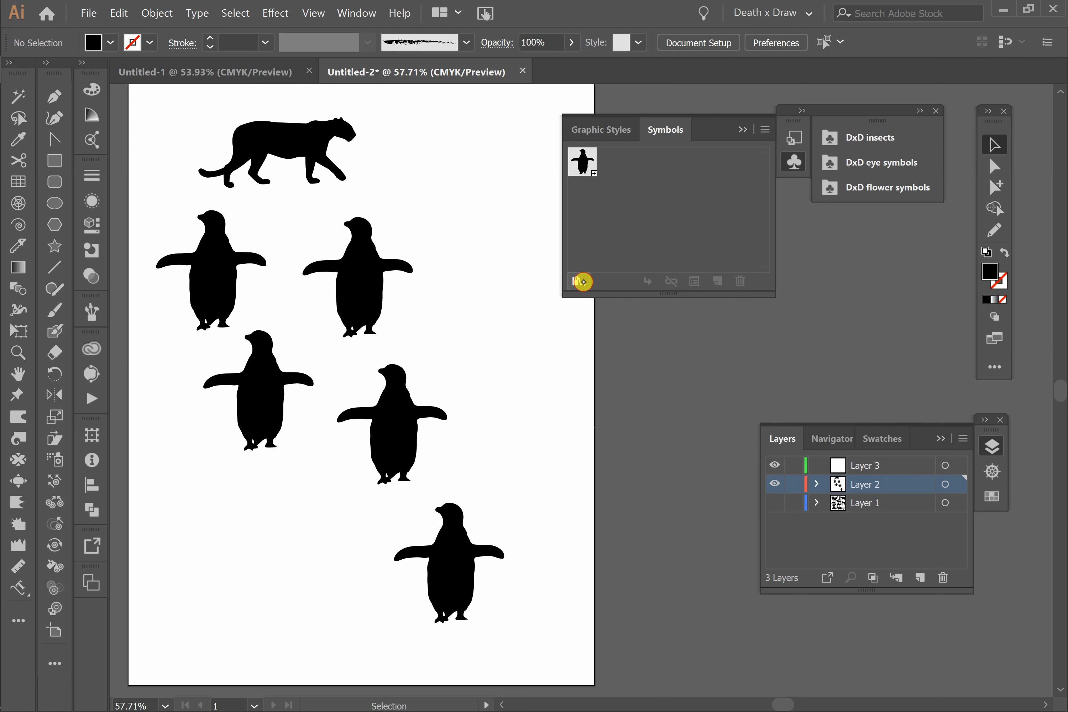
Step: Save the remaining penguin symbol as a symbol library named "DxD animals"
left_click(578, 281)
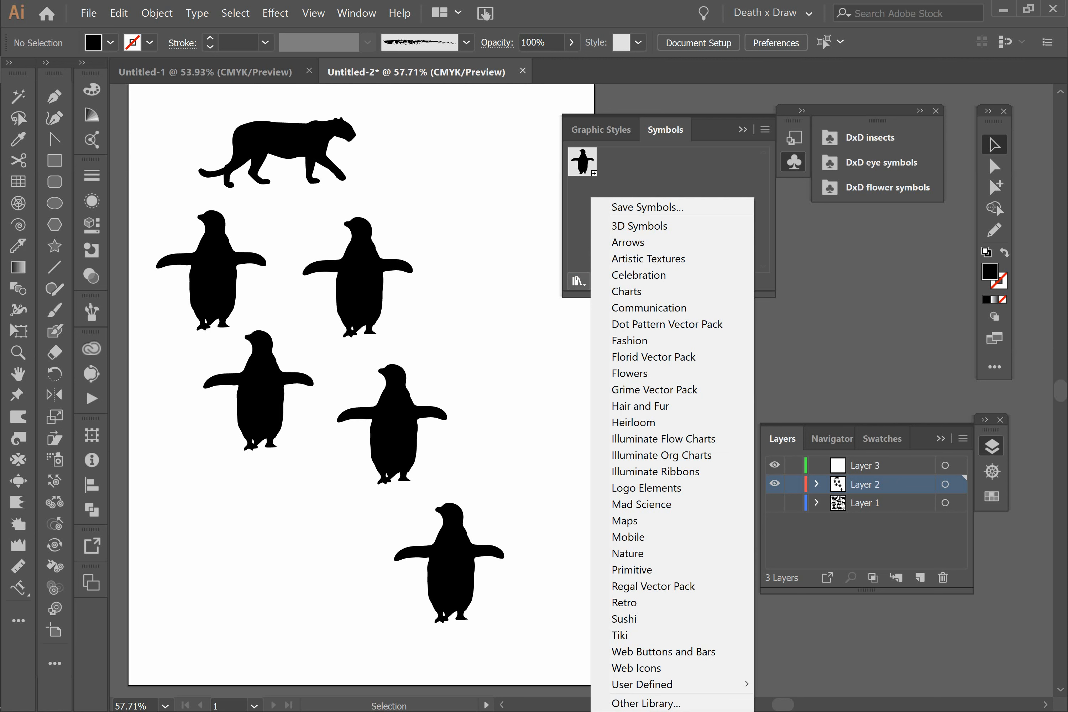
left_click(672, 207)
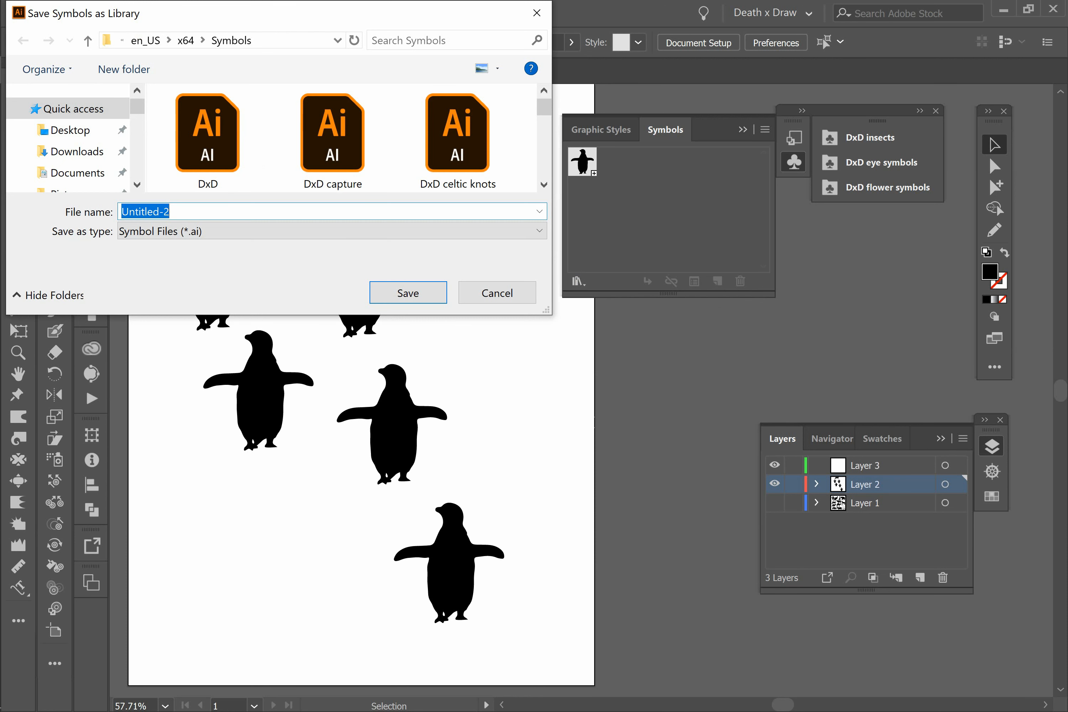
type("DxD a")
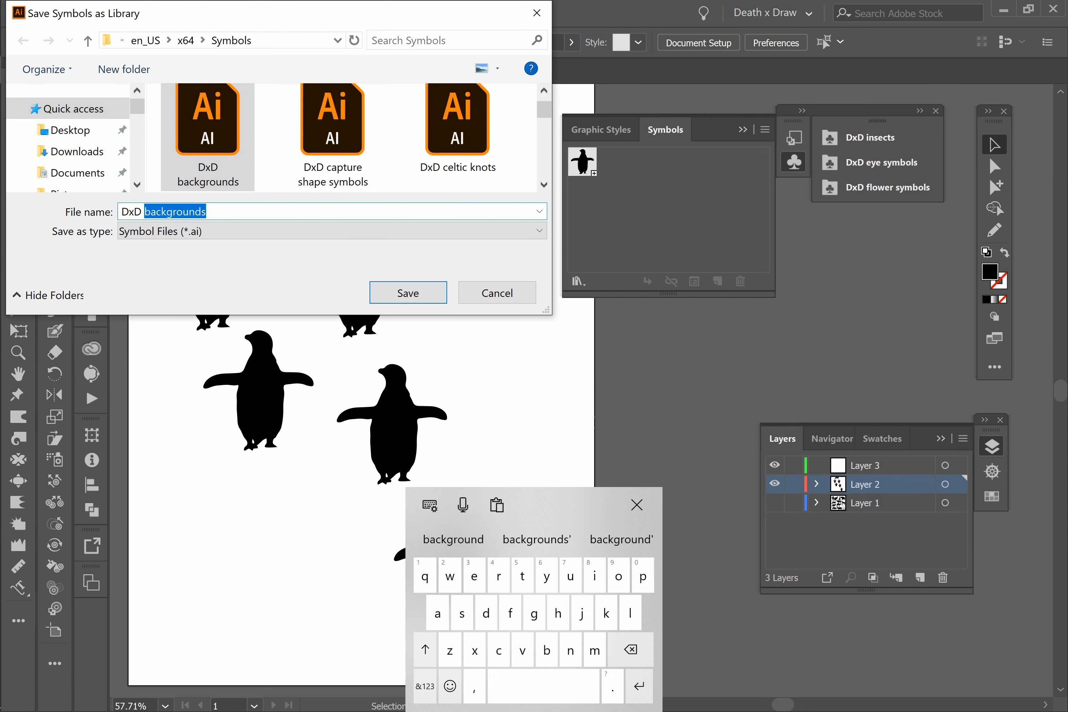
type("nim")
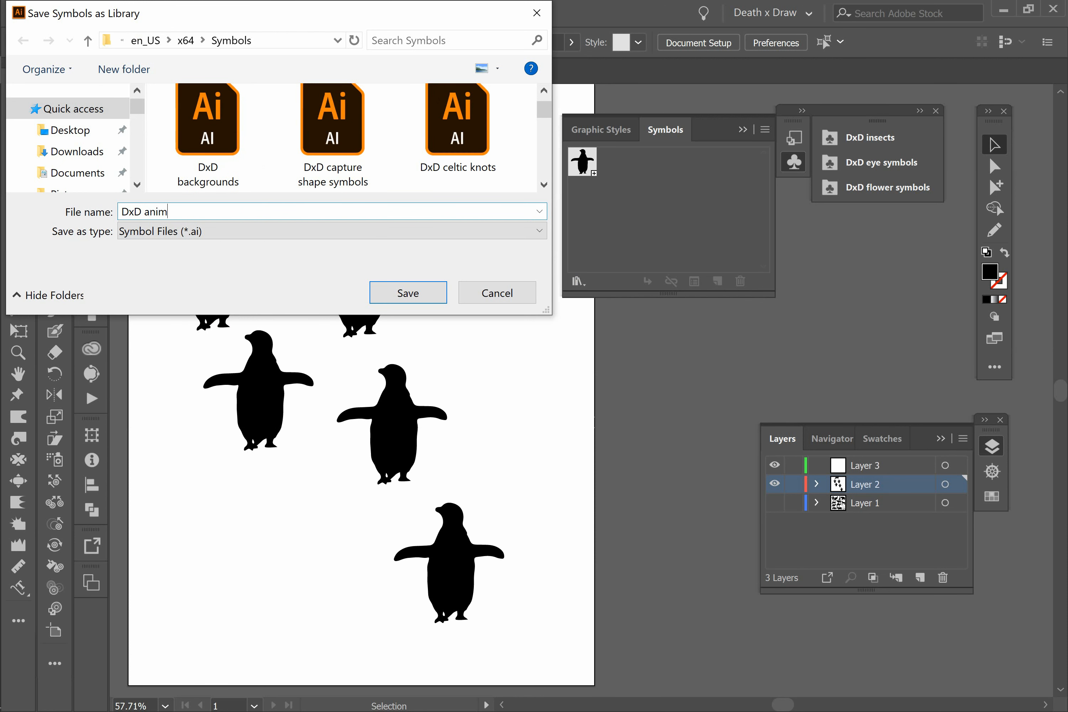
type("als")
left_click(416, 290)
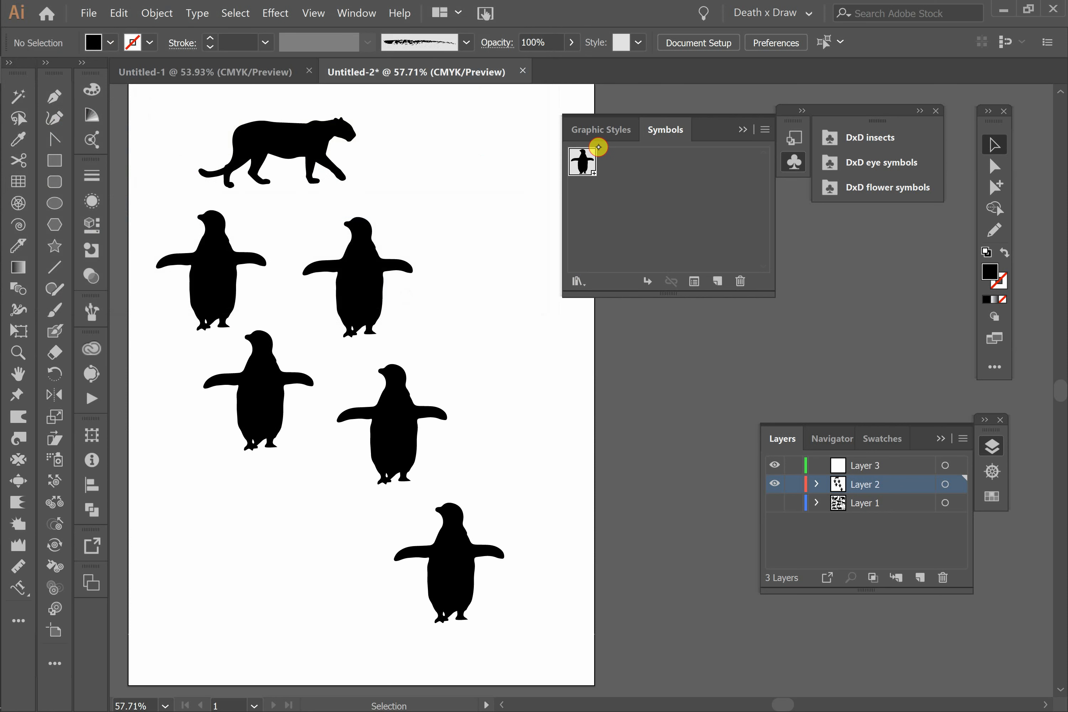
Step: Delete the penguin symbol from the document together with all of its instances on the artboard
left_click(580, 161)
left_click(739, 282)
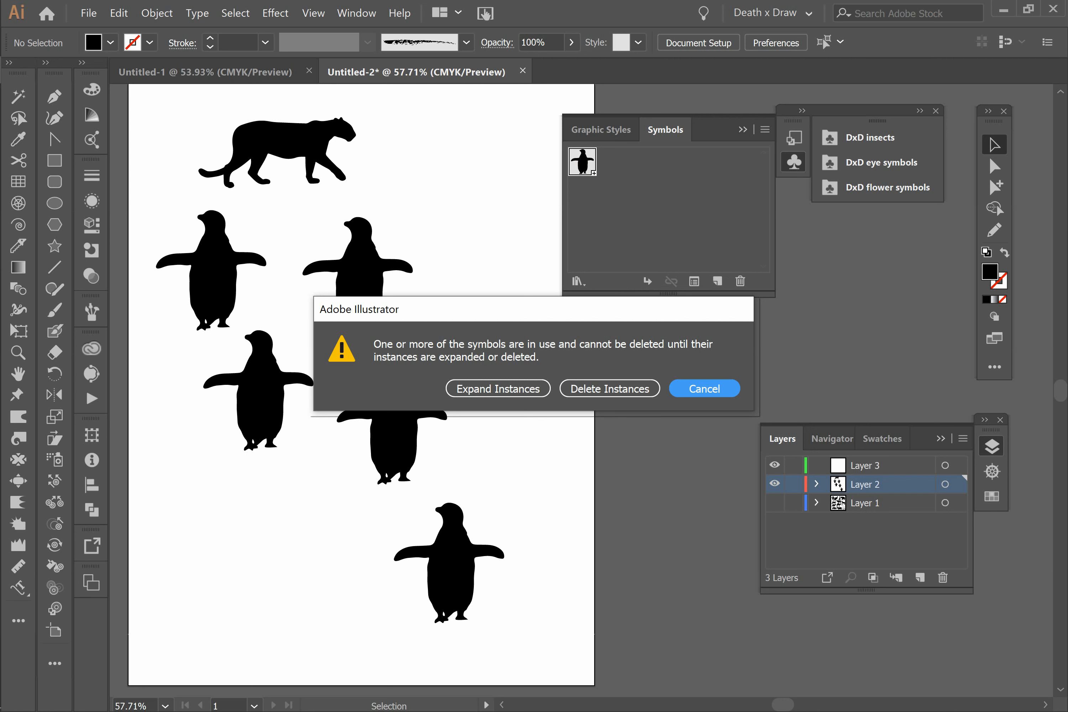
left_click(595, 389)
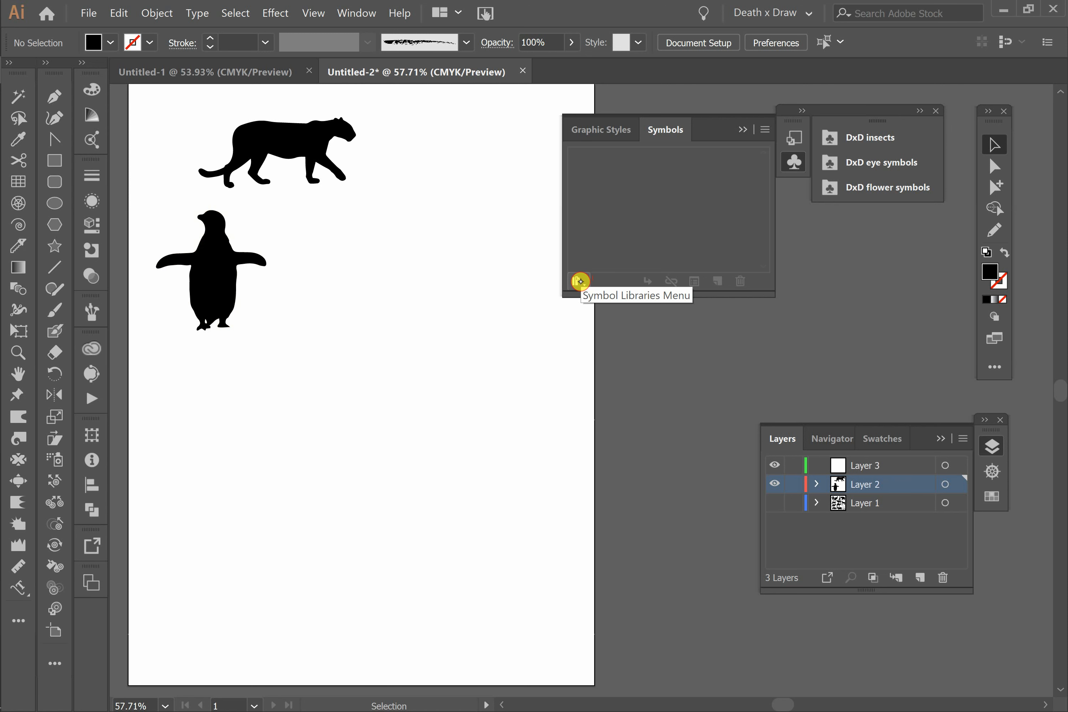
Step: Open the user-defined DxD animals library and dock it above DxD insects in the group of symbol libraries
left_click(580, 280)
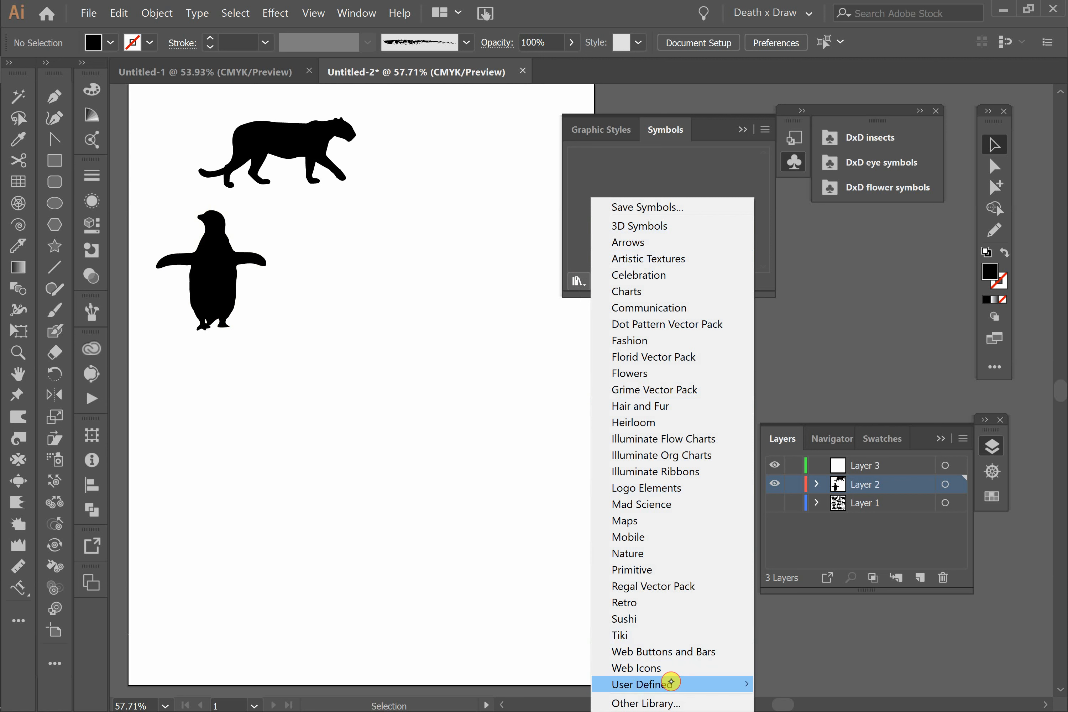
mouse_move(671, 682)
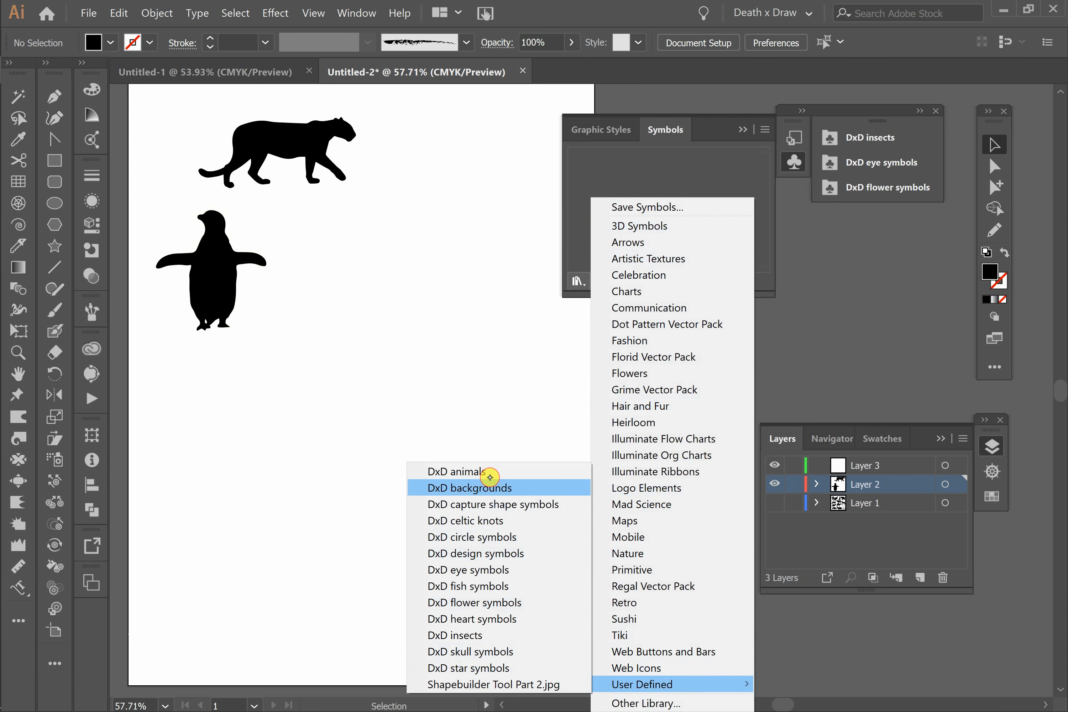
left_click(455, 472)
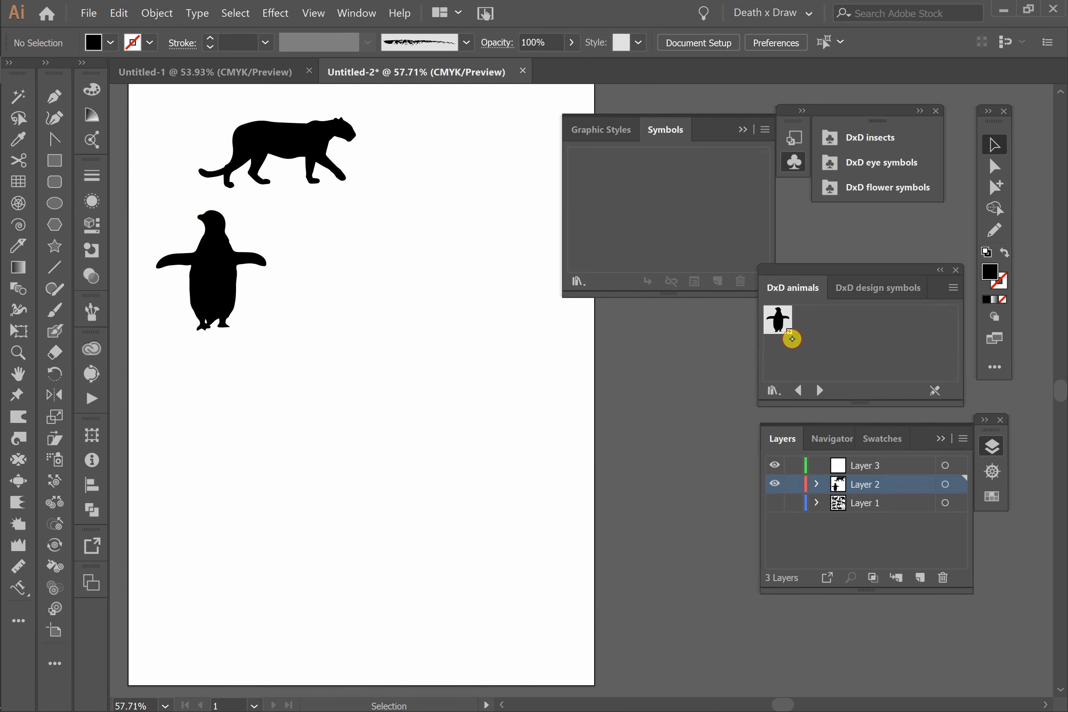
left_click_drag(813, 286, 843, 119)
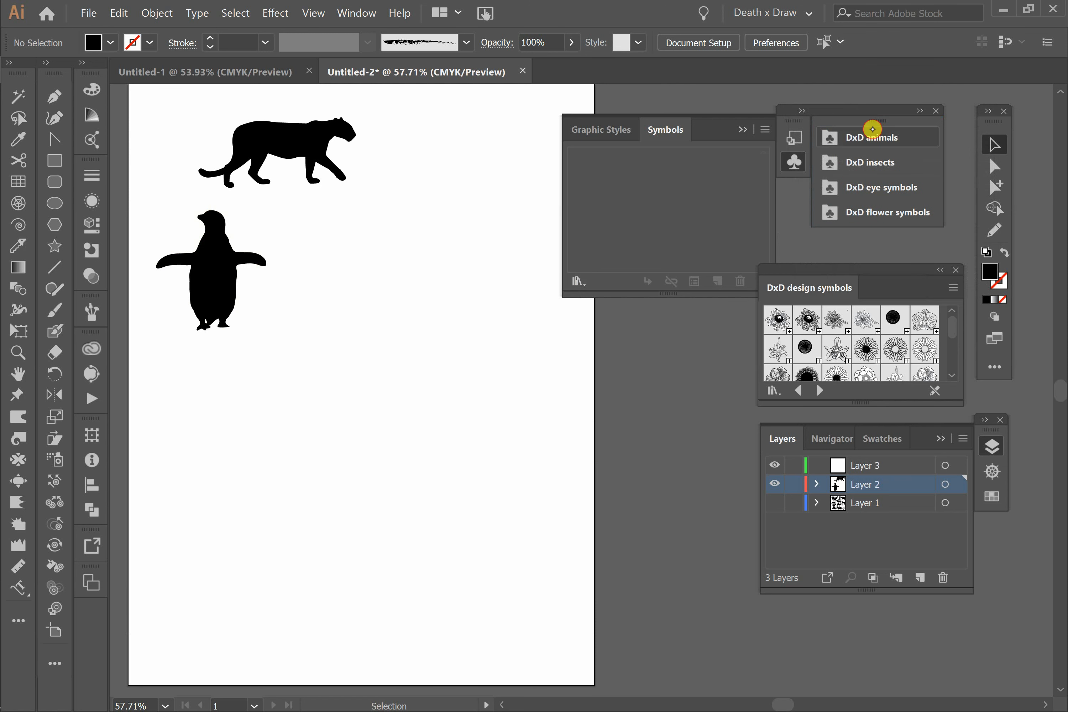
Step: Look through the docked DxD animals, insects, eye symbols and flower symbols libraries
left_click(885, 139)
left_click(887, 162)
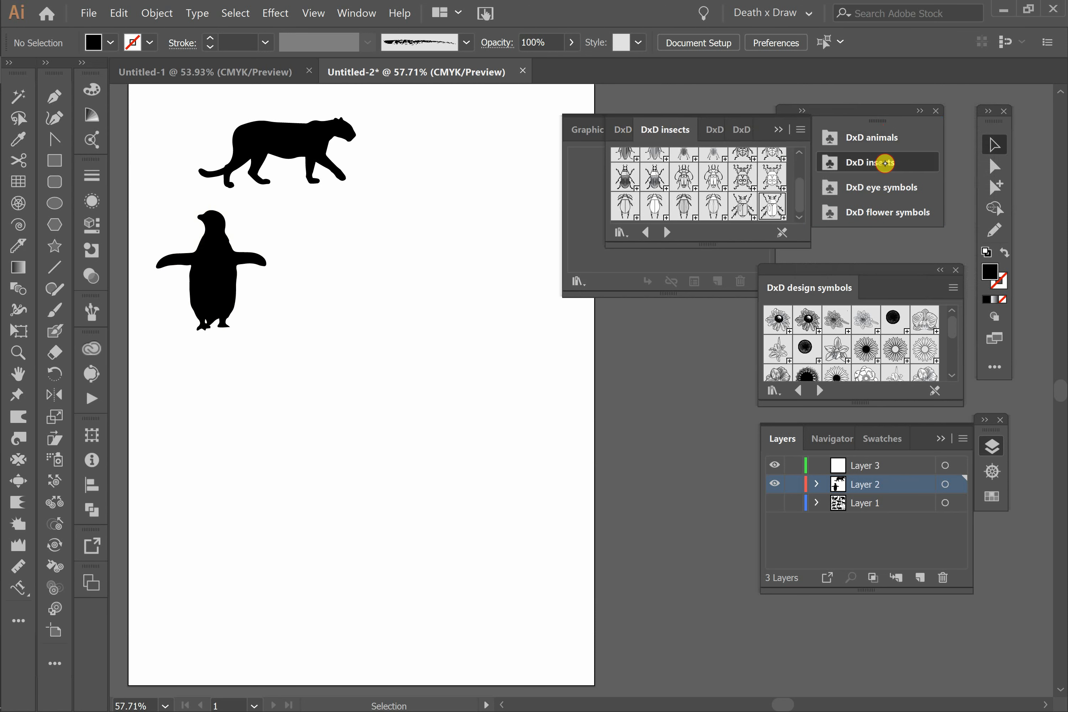
left_click(900, 189)
left_click(901, 212)
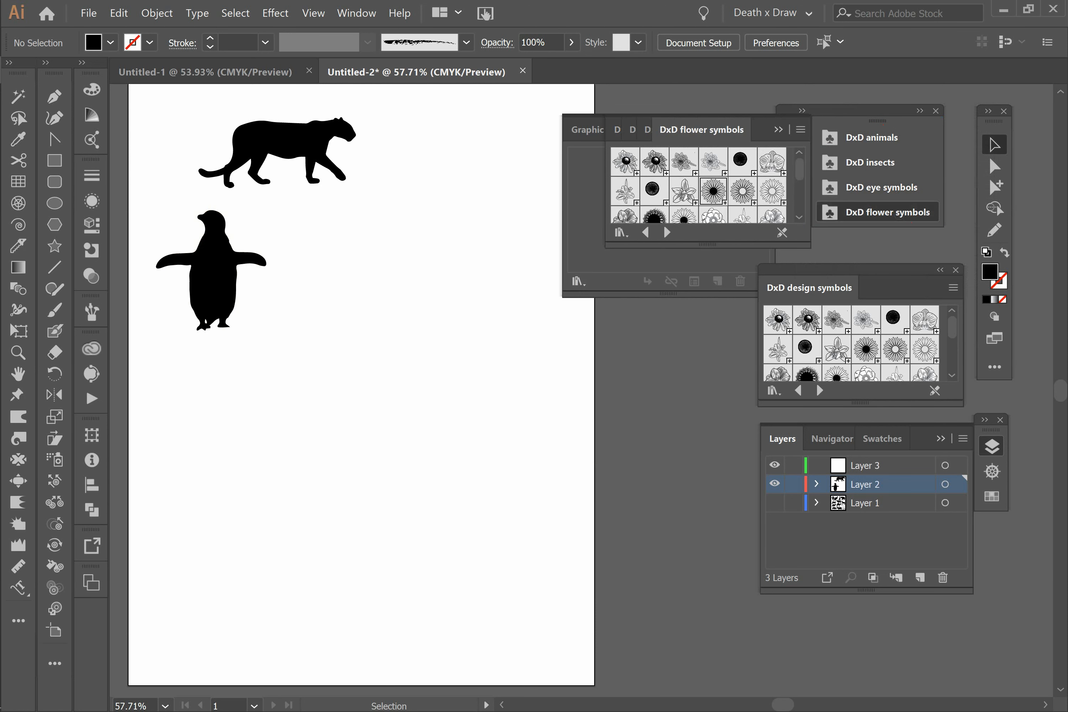
Step: Place the penguin from the DxD animals library on the artboard, enlarge it proportionally and position it in the artboard's lower part
left_click(882, 138)
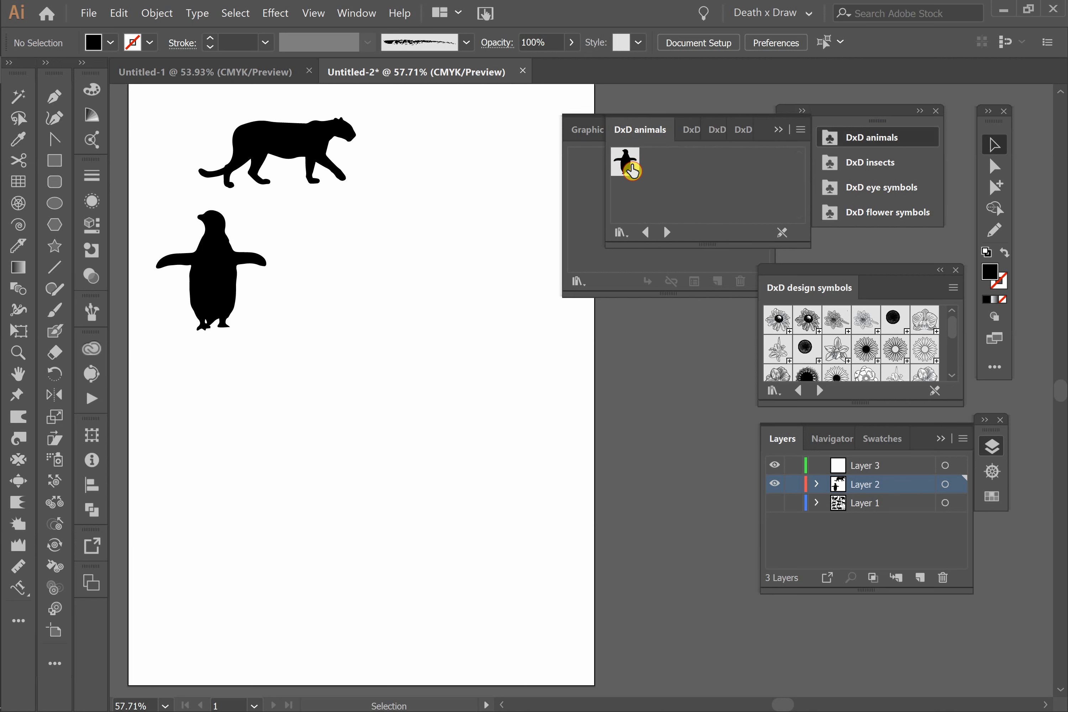
left_click_drag(633, 166, 391, 408)
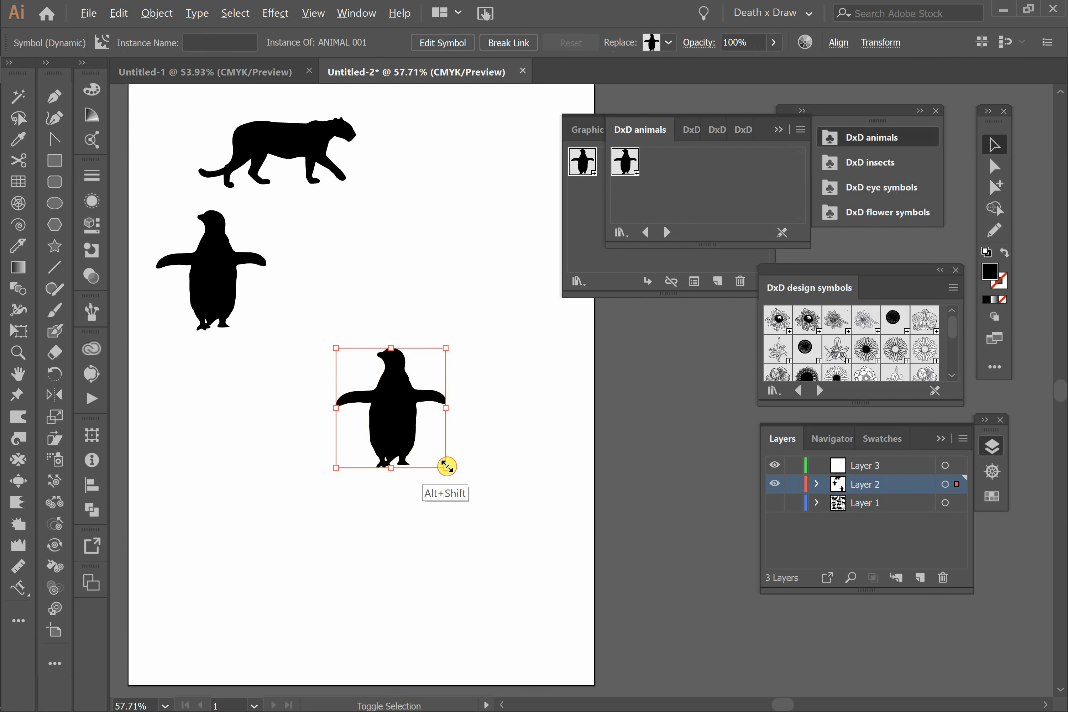
left_click_drag(446, 467, 495, 487)
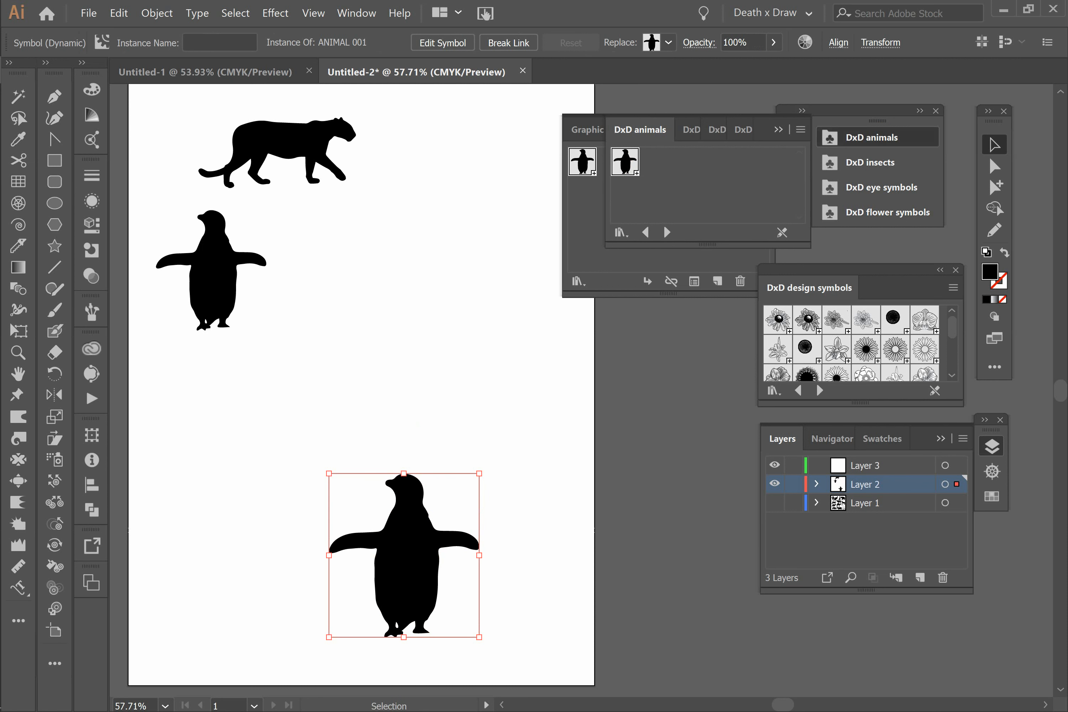